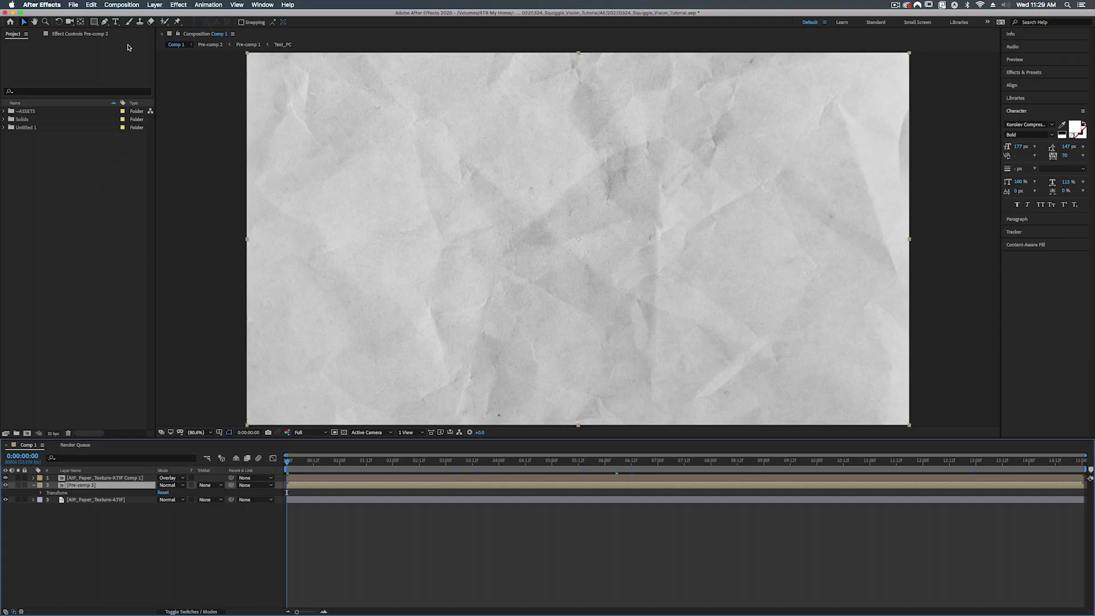
Create the --MAIN_COMP composition at 1920×1080, 23.976 fps, with a 0:00:05:01 duration.
left_click(122, 5)
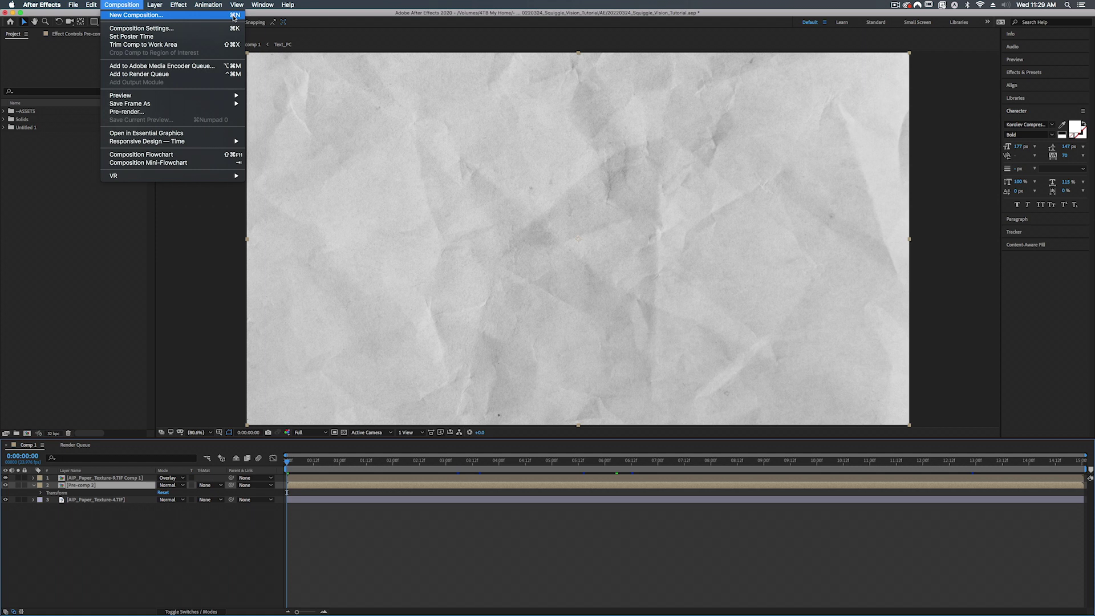
left_click(98, 285)
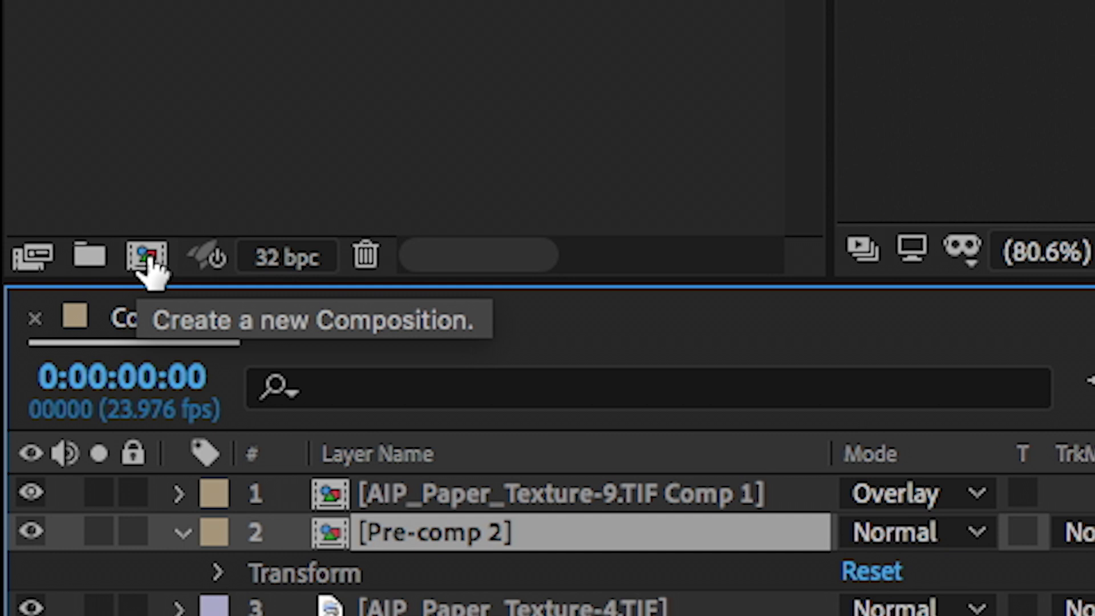
left_click(148, 258)
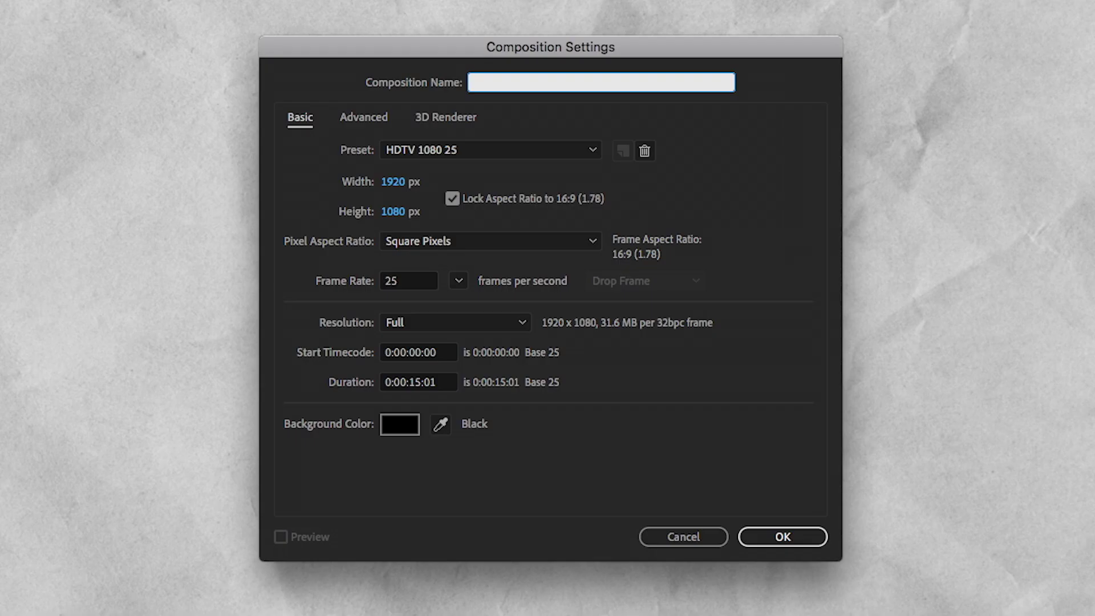
type("--MAIN_COMP")
left_click(459, 281)
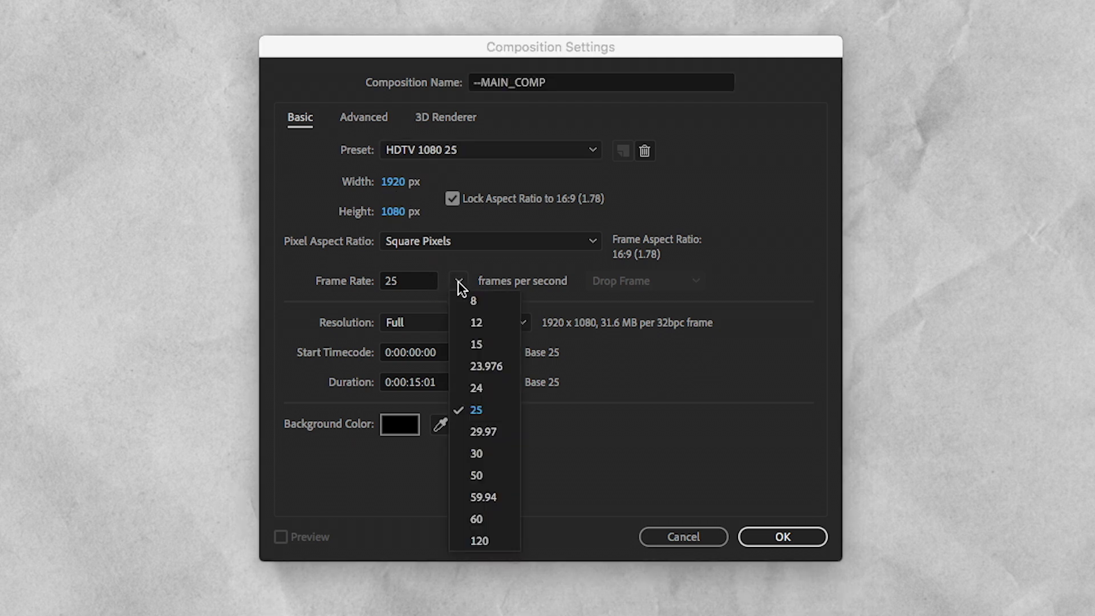
left_click(504, 367)
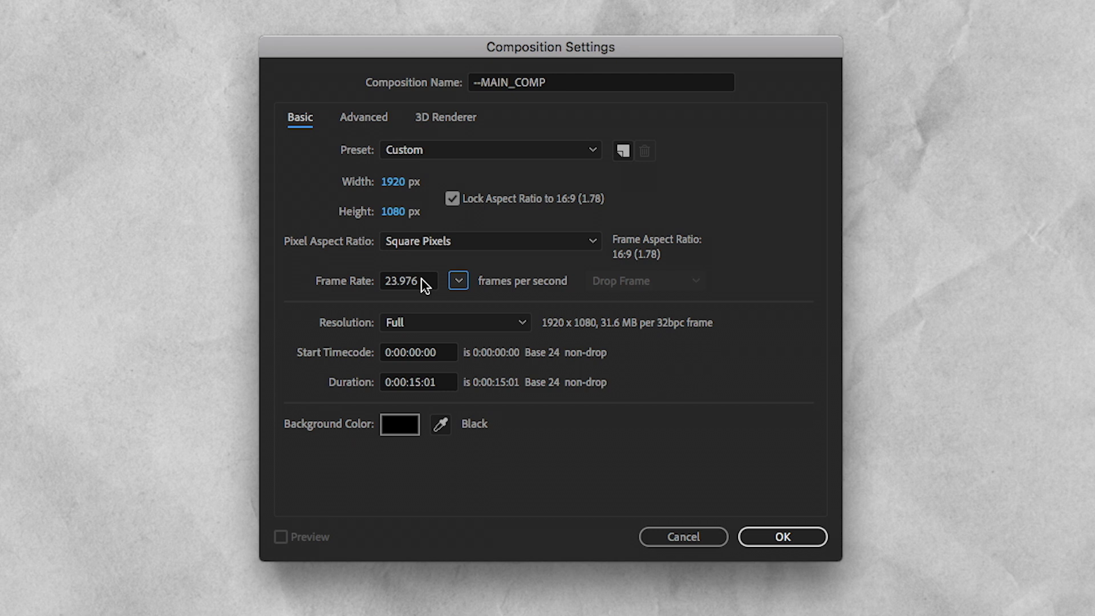
left_click(420, 383)
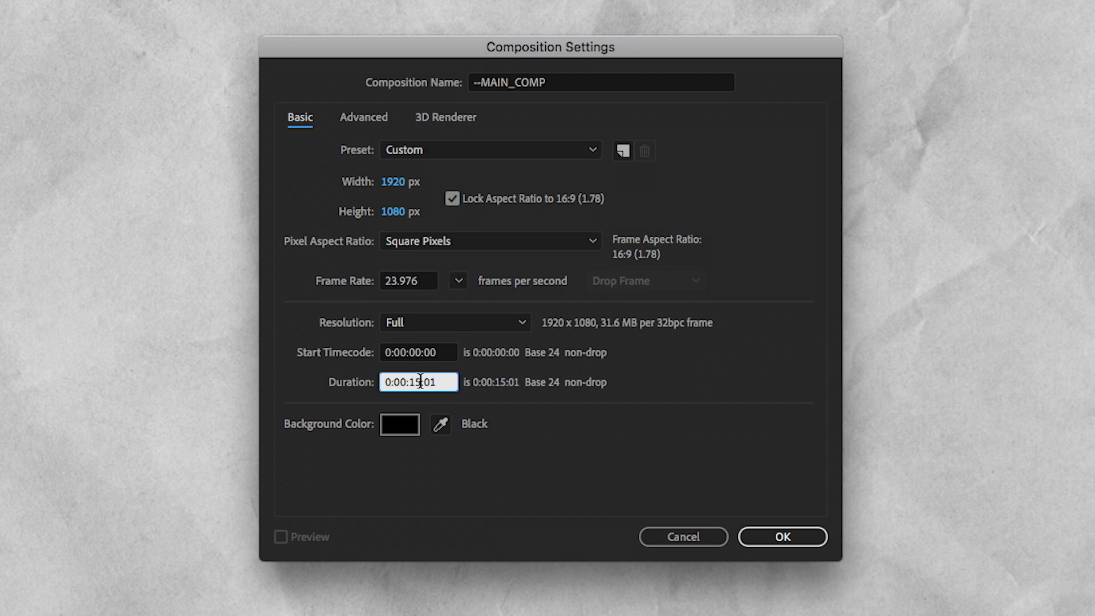
key("BackSpace")
key("BackSpace")
type("05")
left_click(783, 537)
left_click(782, 535)
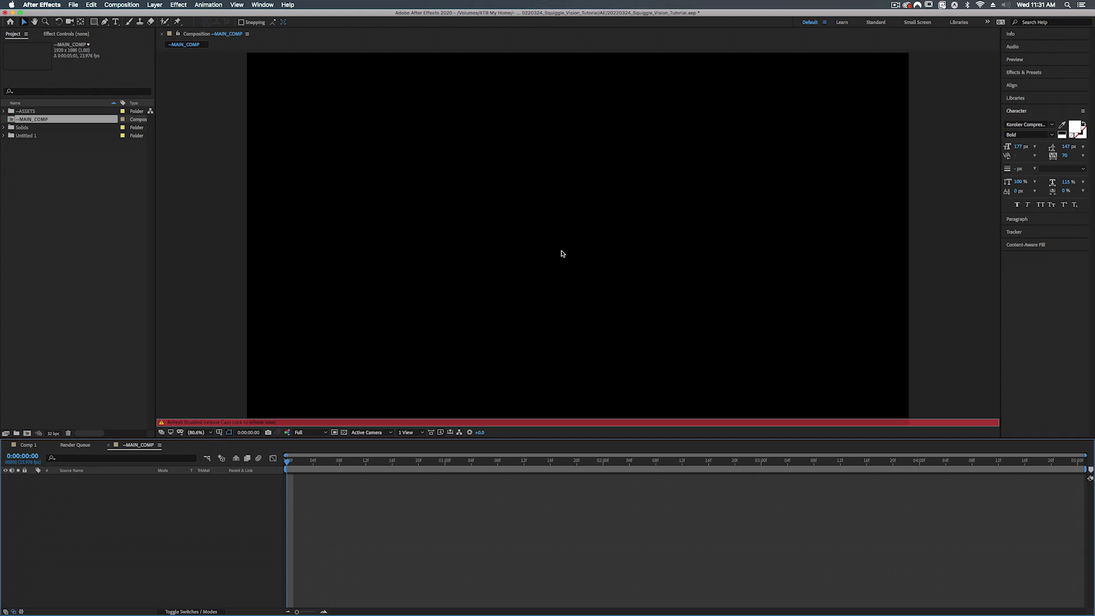
Add a new text layer from the timeline's context menu and type WIGGLES.
key("Caps_Lock")
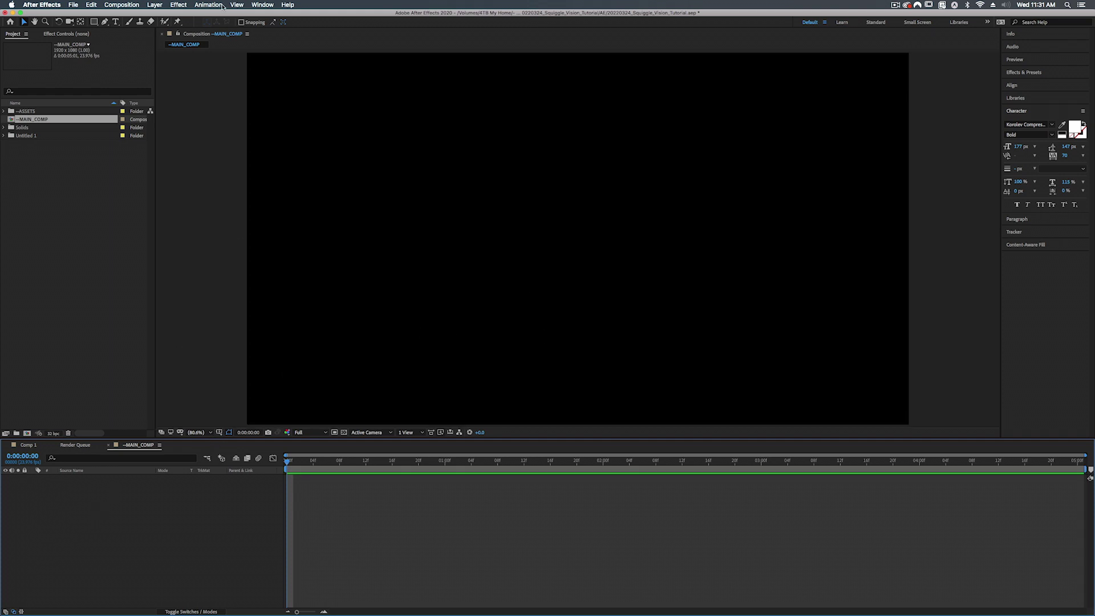
left_click(154, 5)
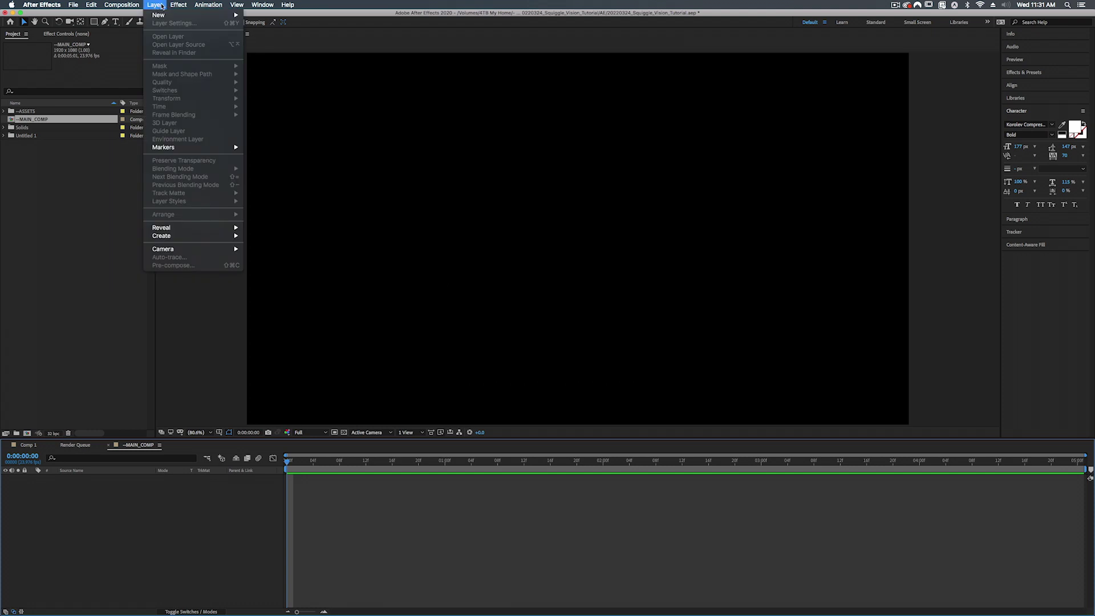
mouse_move(162, 15)
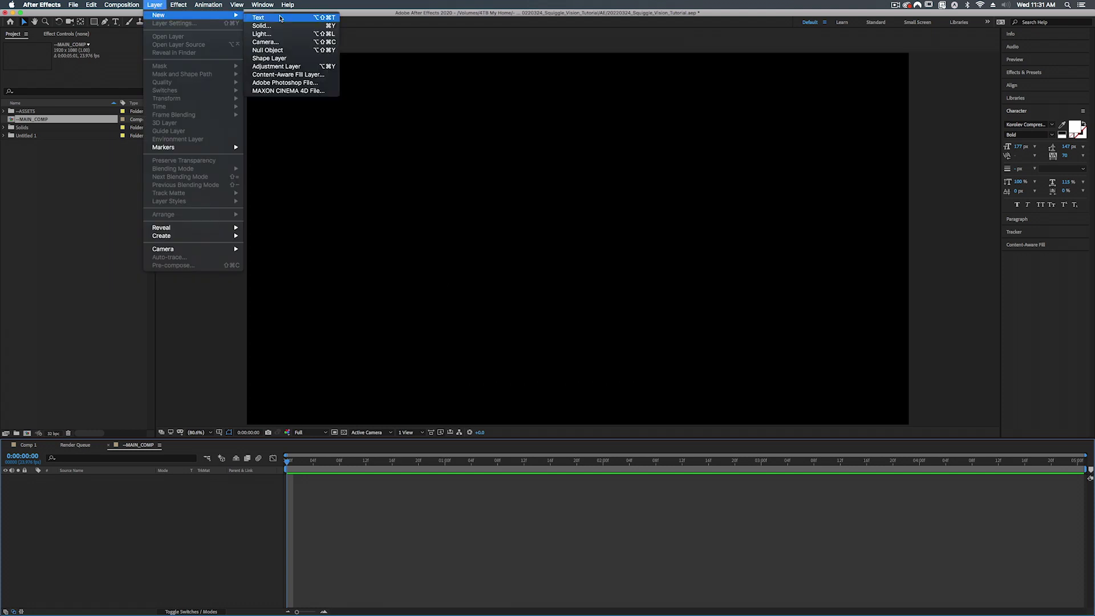
left_click(180, 531)
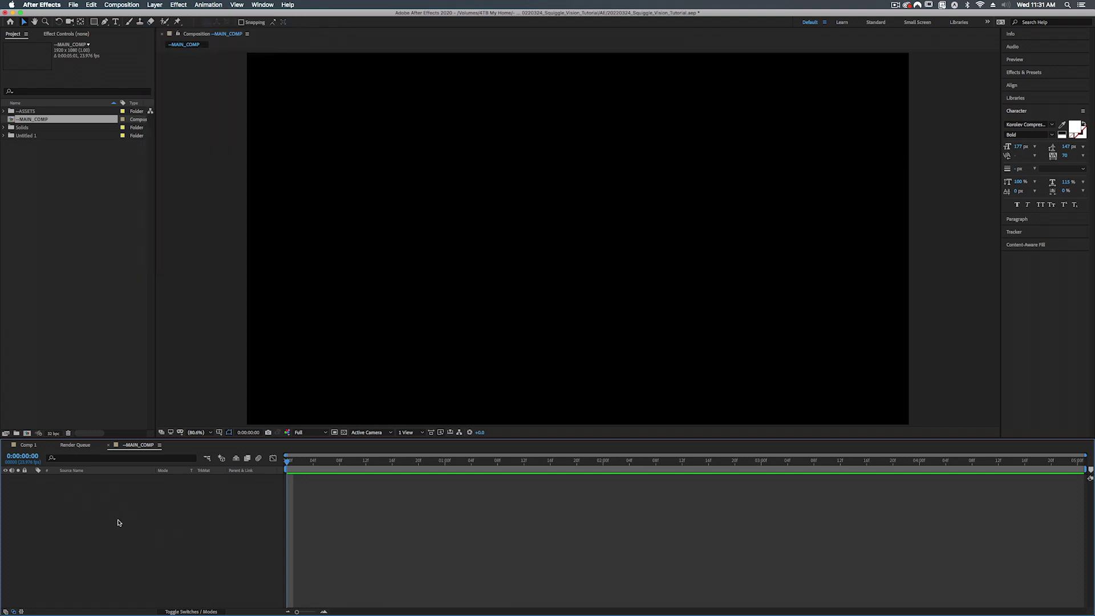
right_click(136, 532)
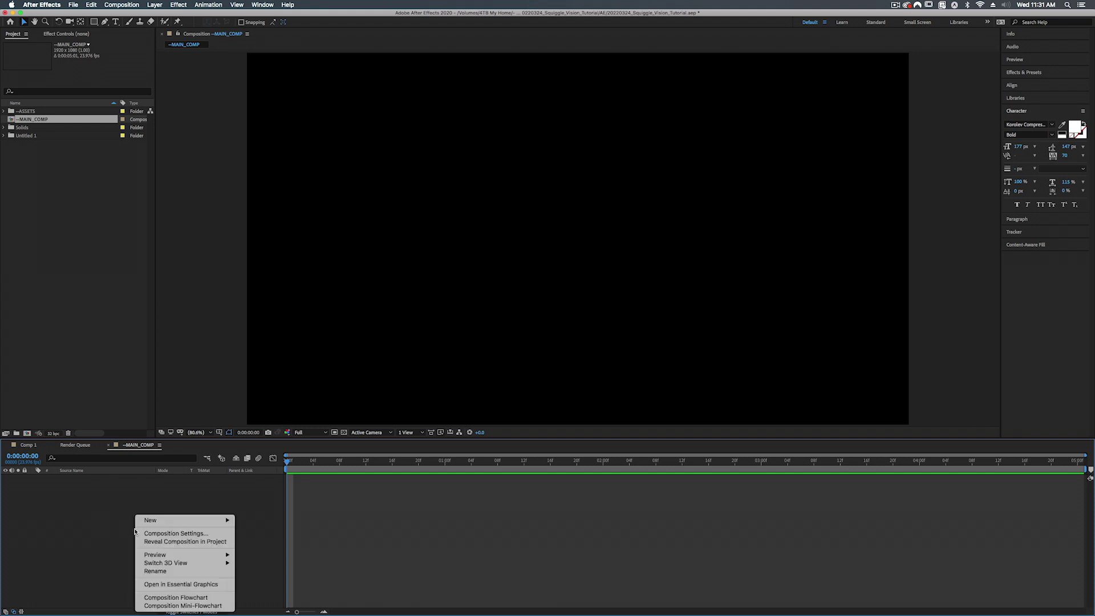
mouse_move(188, 520)
left_click(271, 533)
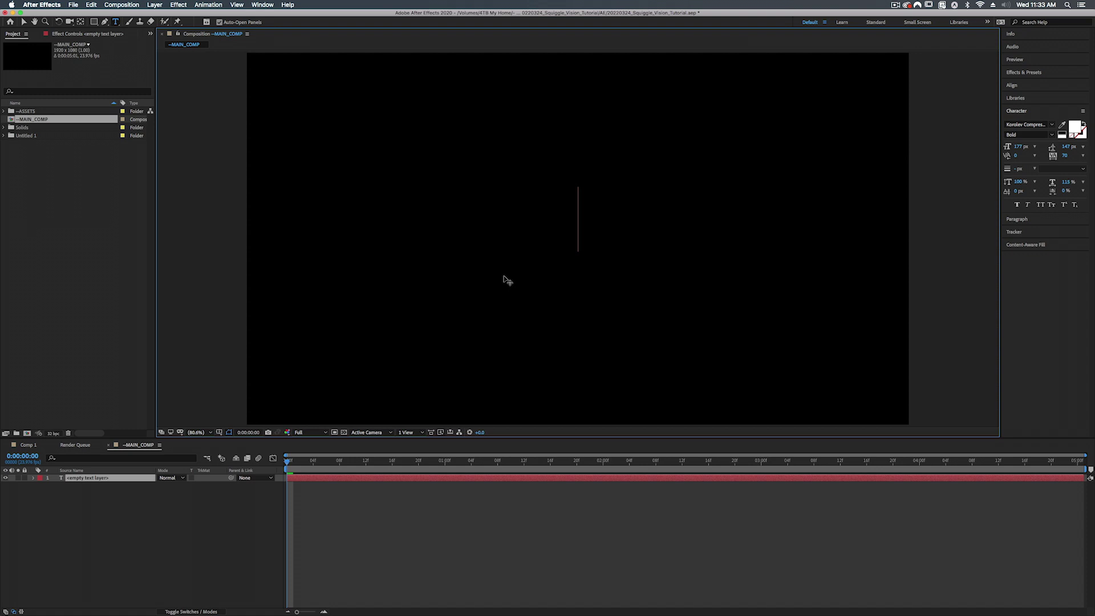
type("W")
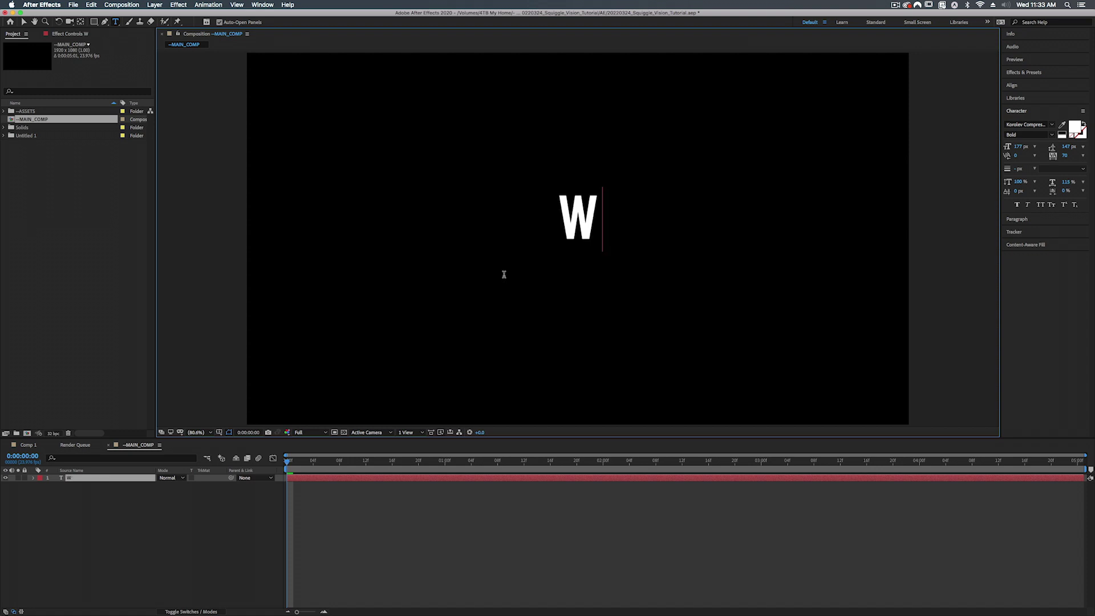
type("IGGLES")
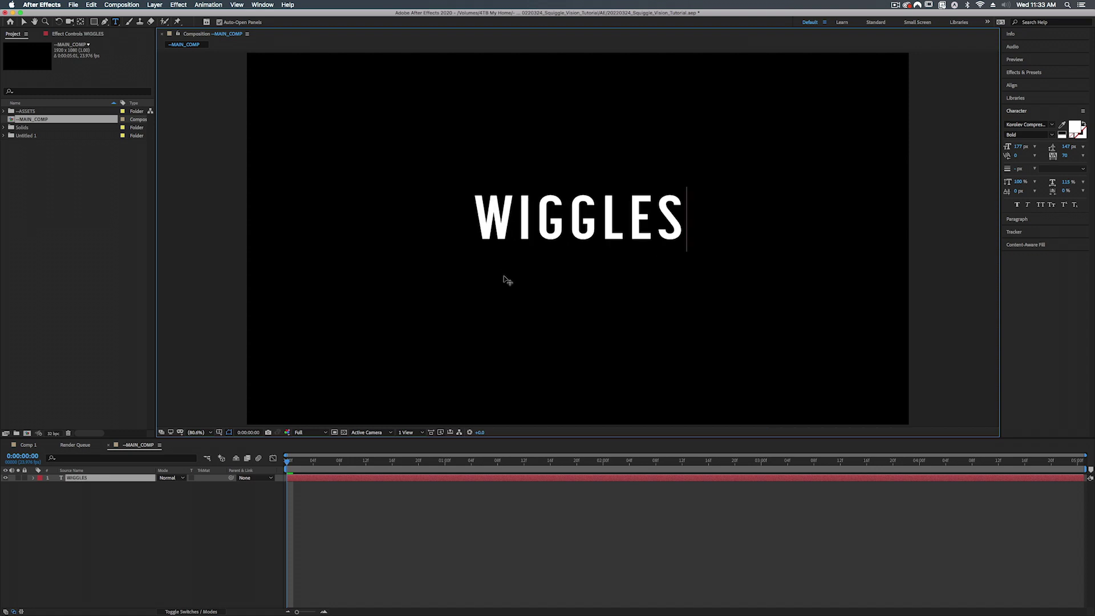
key("Escape")
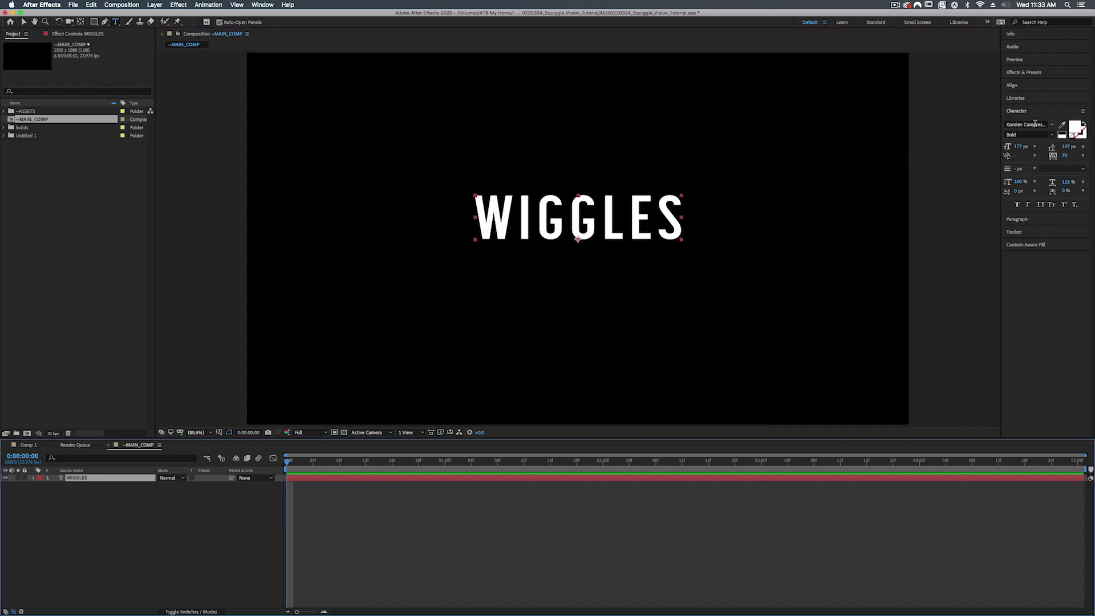
Change the WIGGLES font to PeachyKeenJF.
left_click(1052, 126)
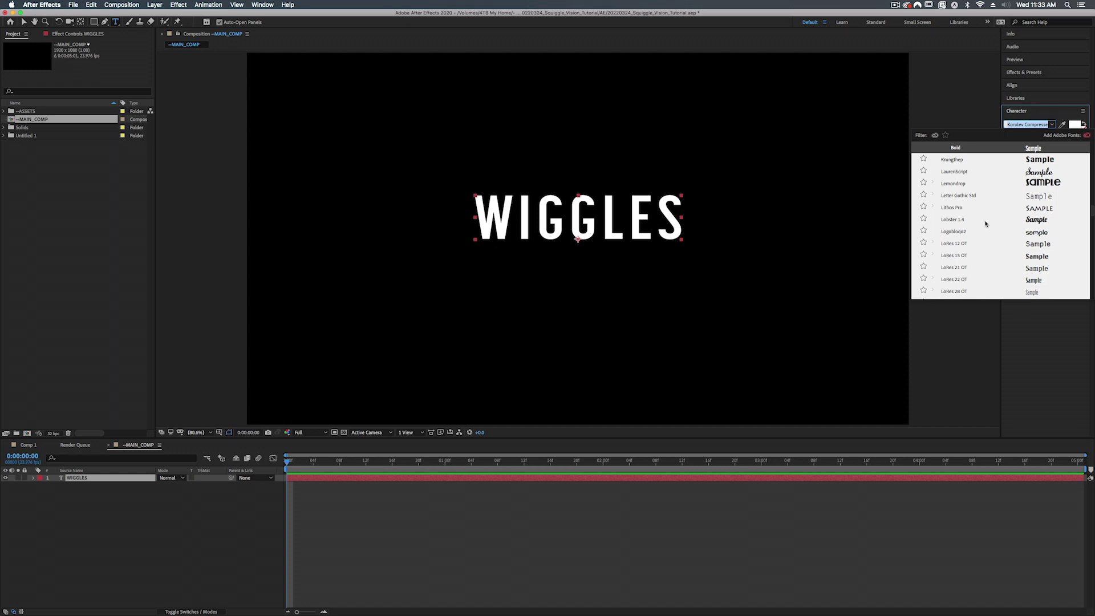
scroll(986, 223, "down", 5)
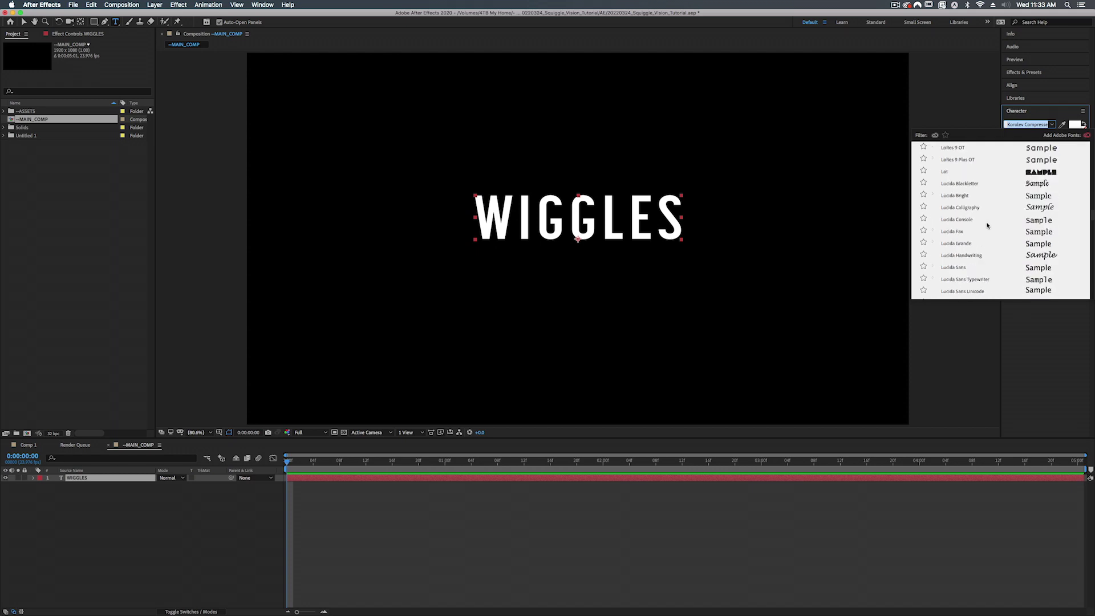
scroll(989, 228, "down", 5)
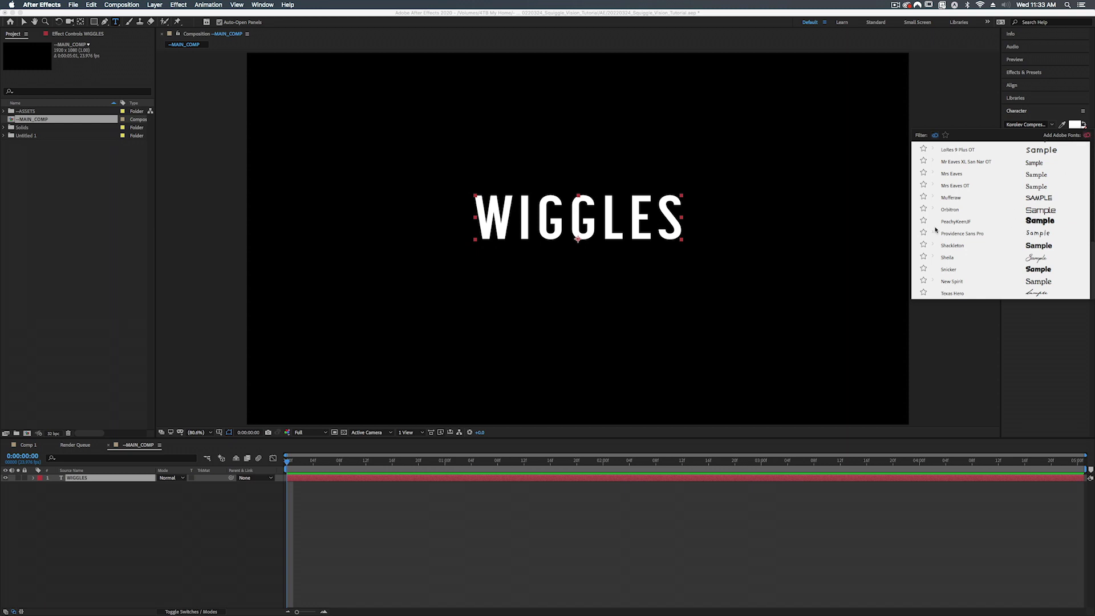
left_click(957, 222)
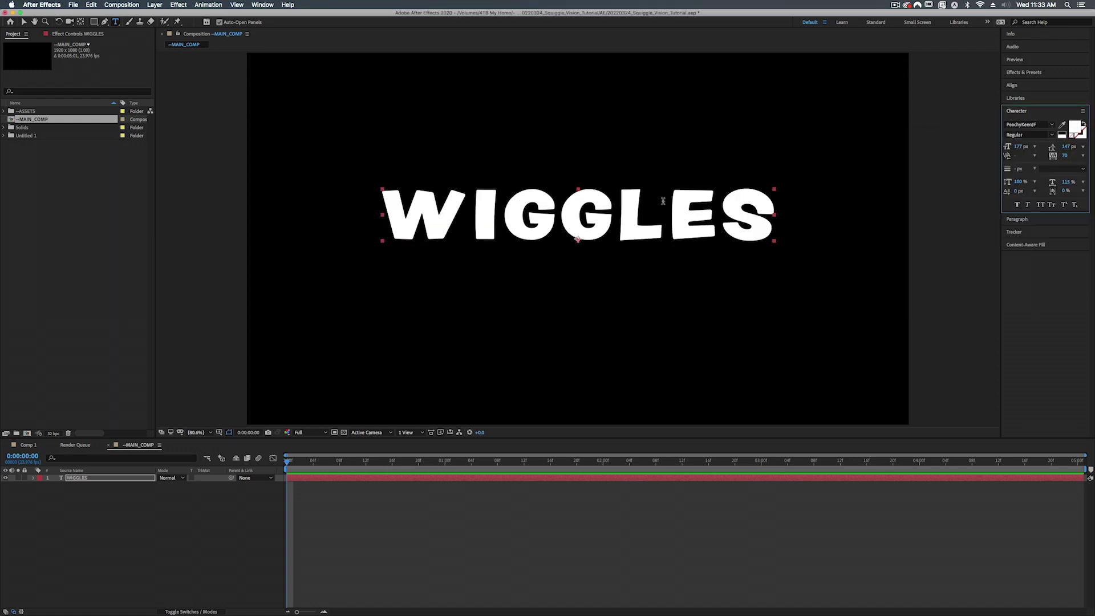
left_click(854, 472)
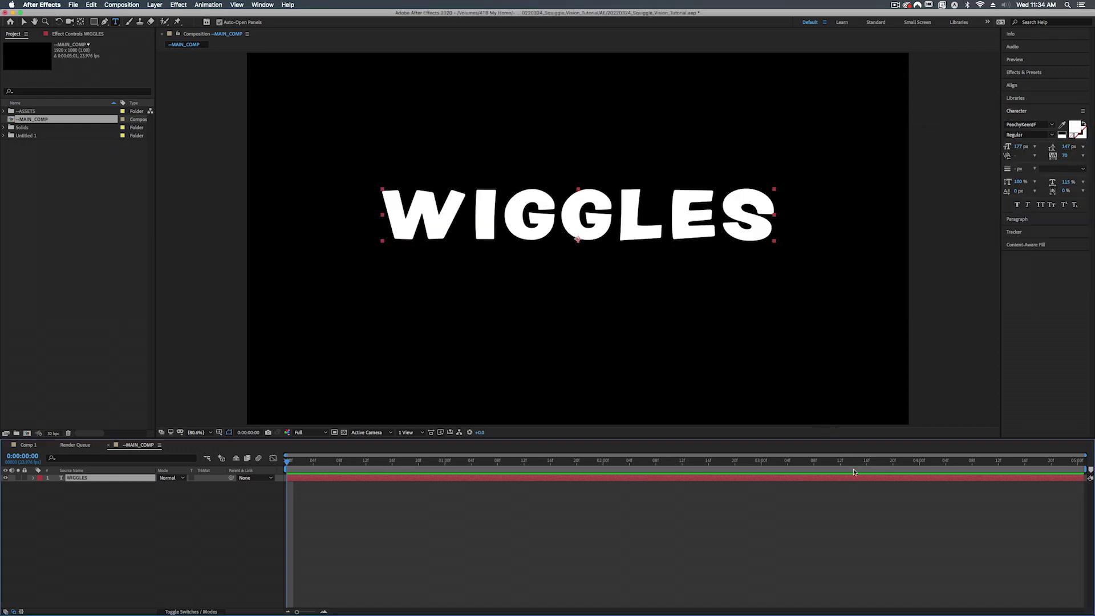
Set horizontal scale to 100%, enlarge the text to about 287 px, and centre it vertically.
left_click(1067, 183)
type("100")
key("Return")
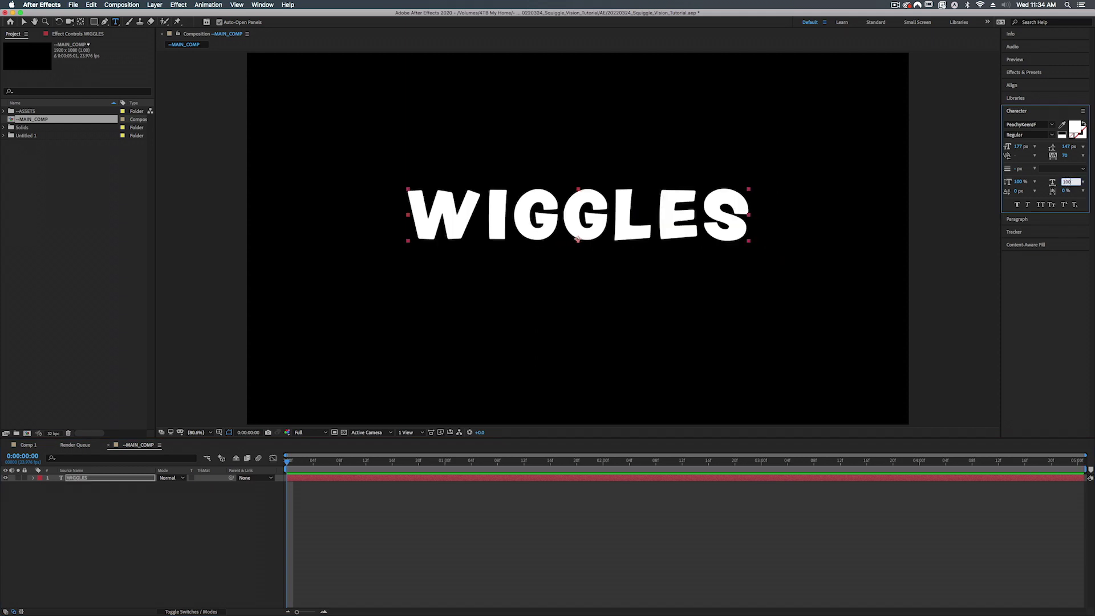
left_click_drag(1021, 147, 1075, 147)
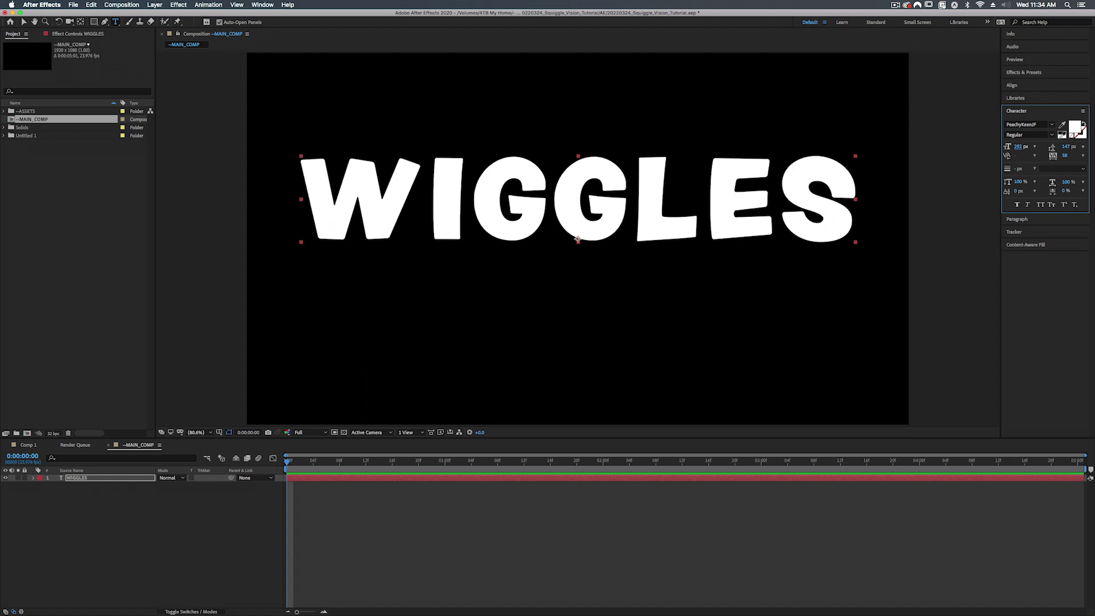
left_click(1027, 134)
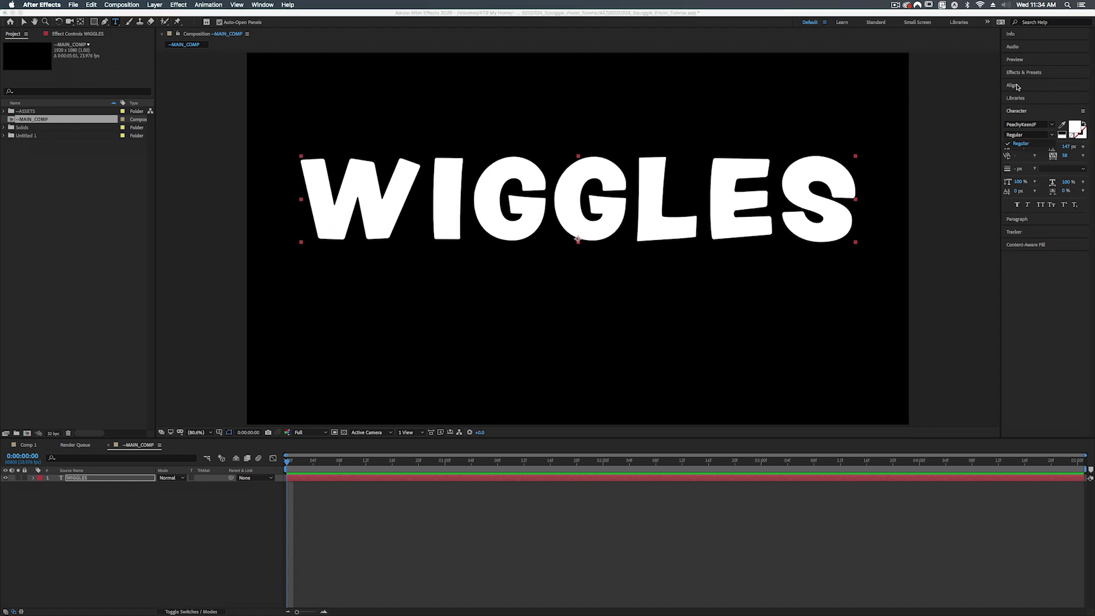
left_click(1016, 86)
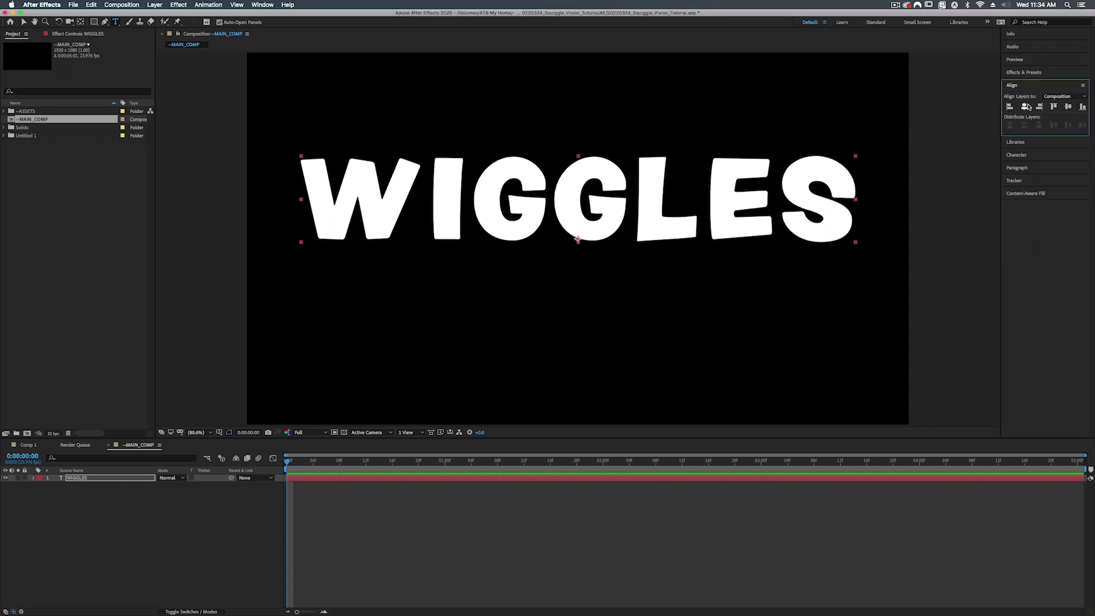
left_click(1069, 107)
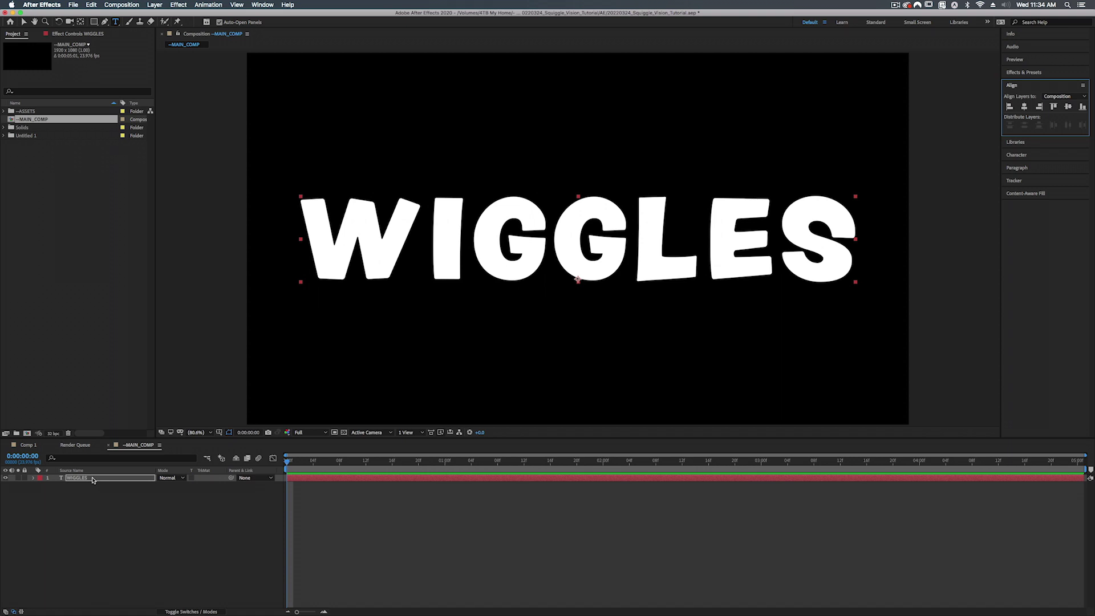
Pre-compose the WIGGLES text layer into a precomp named Text_PC.
key("shift+super+c")
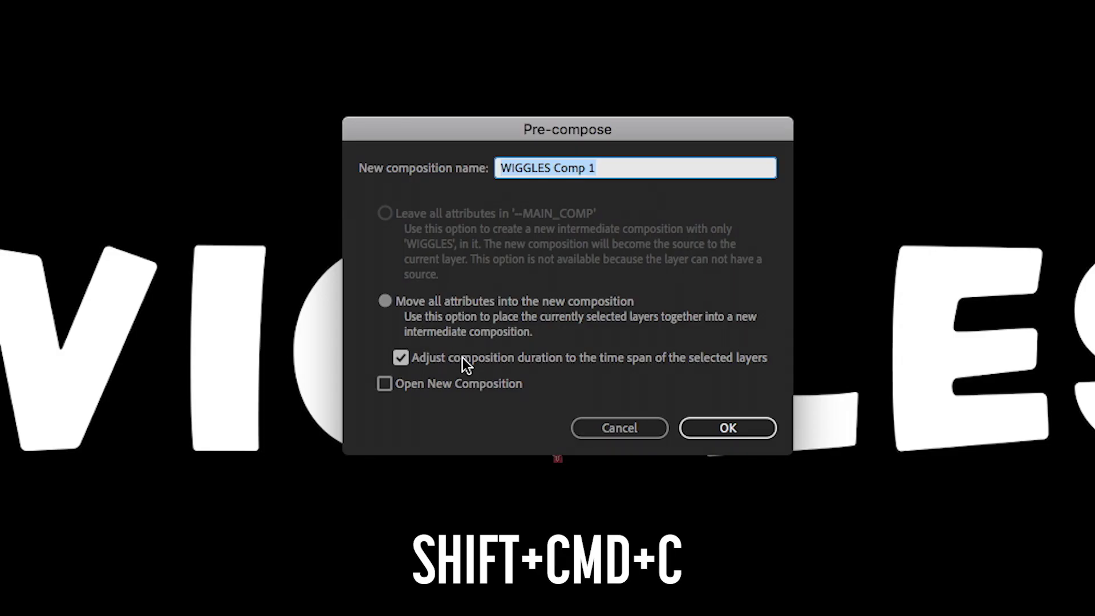
type("Text_")
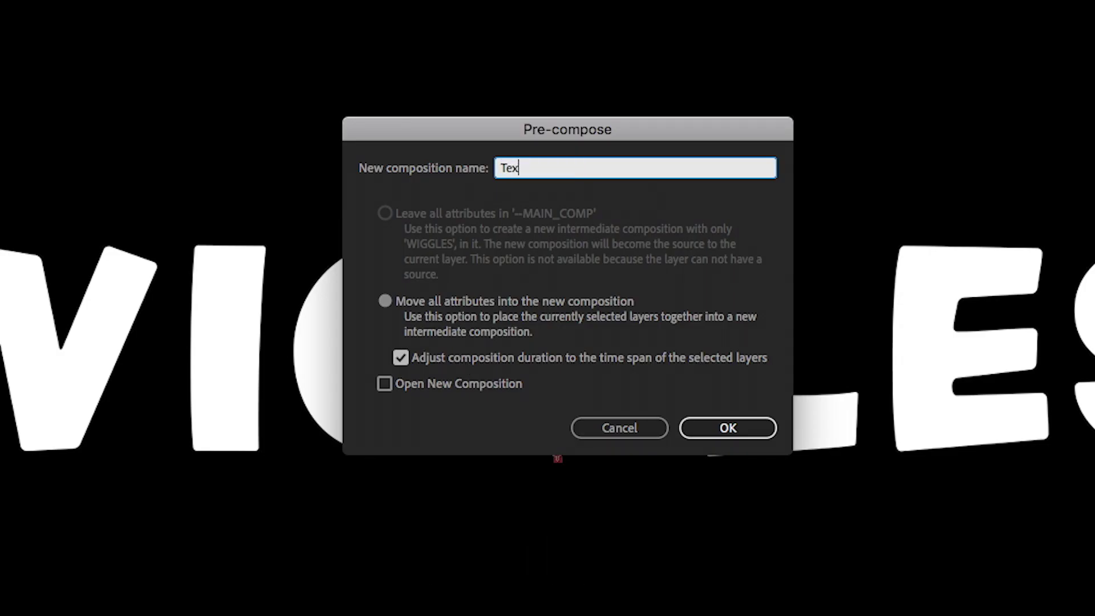
type("PC")
key("Return")
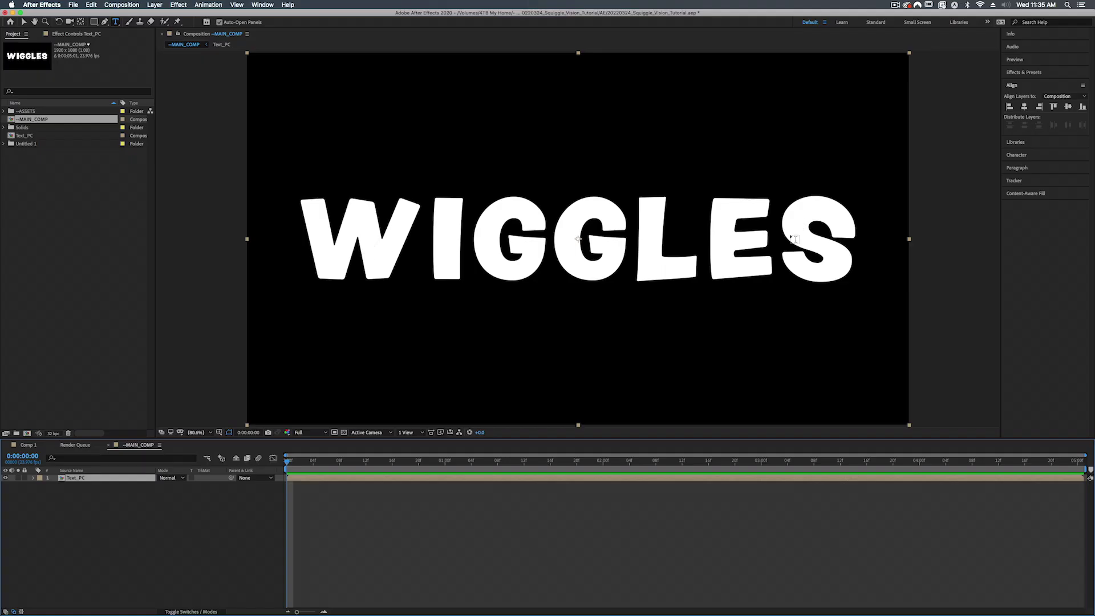
Add a new adjustment layer above it named Wiggles.
right_click(93, 516)
mouse_move(165, 521)
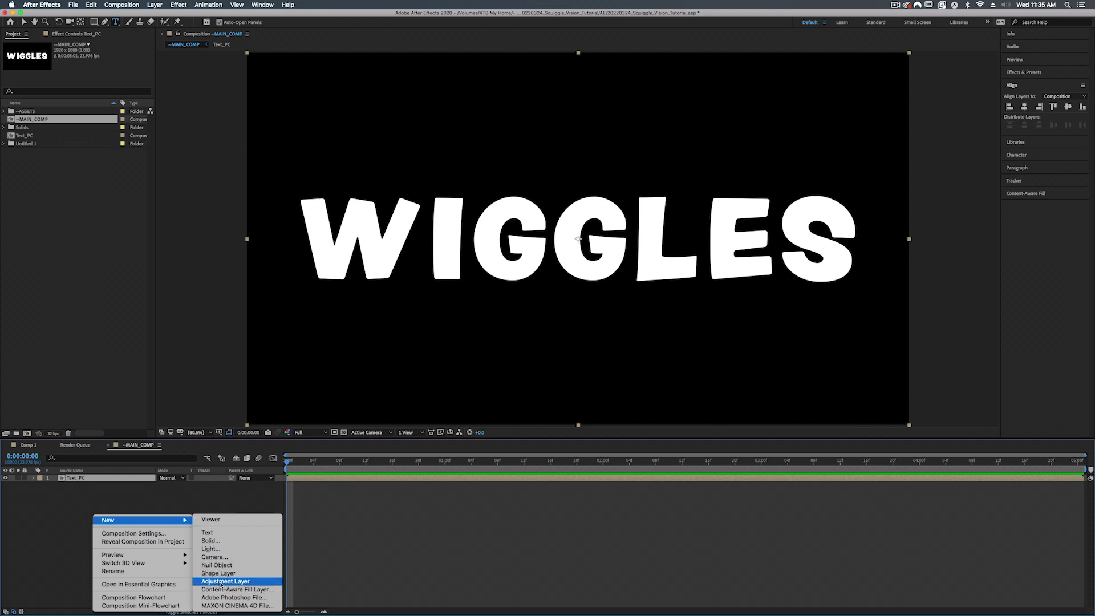
left_click(221, 582)
key("Return")
type("Wig")
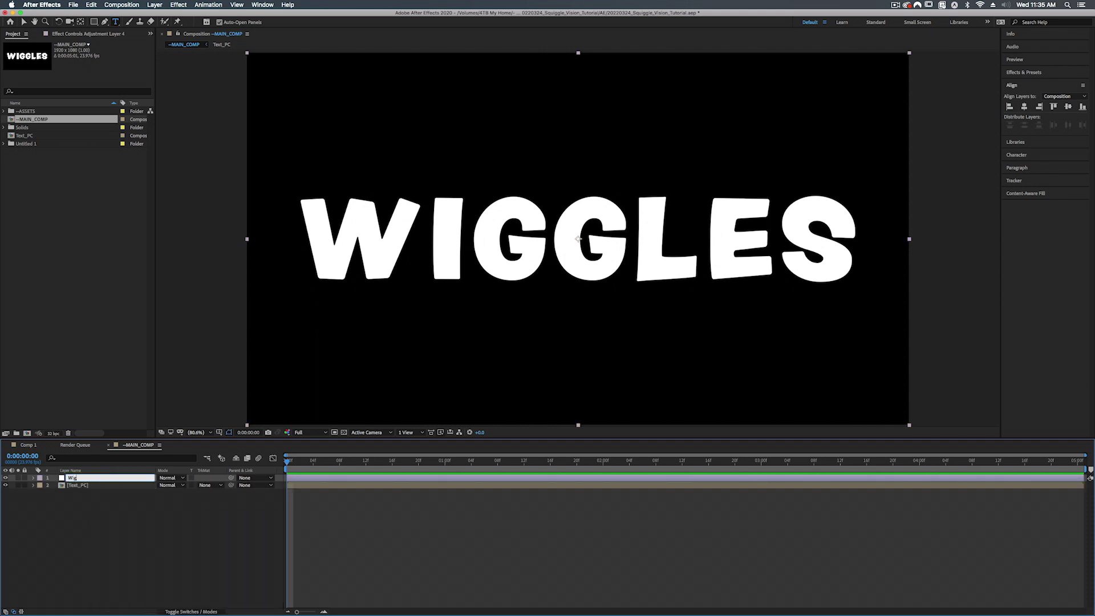
type("gles")
key("Return")
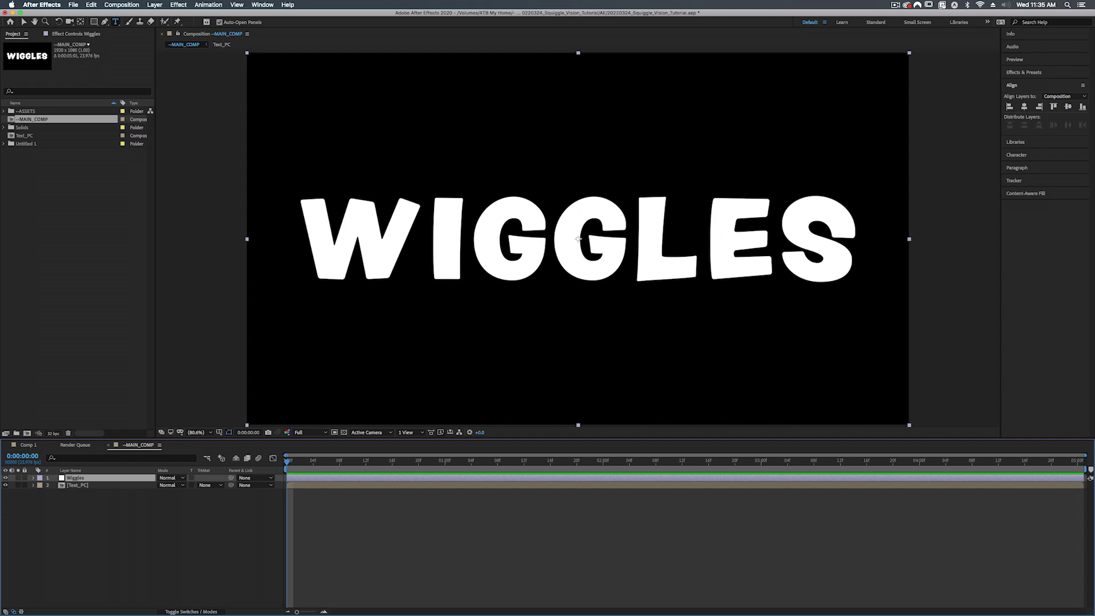
Apply Turbulent Displace from Effects & Presets to the Wiggles layer.
left_click(1030, 72)
type("turbulent")
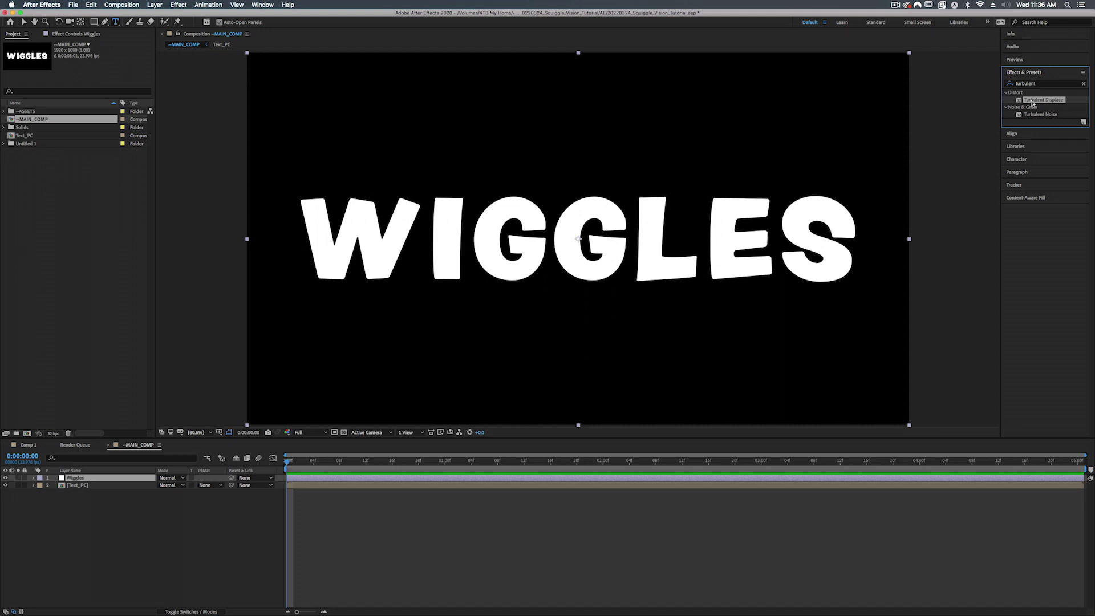
left_click_drag(1031, 106, 108, 479)
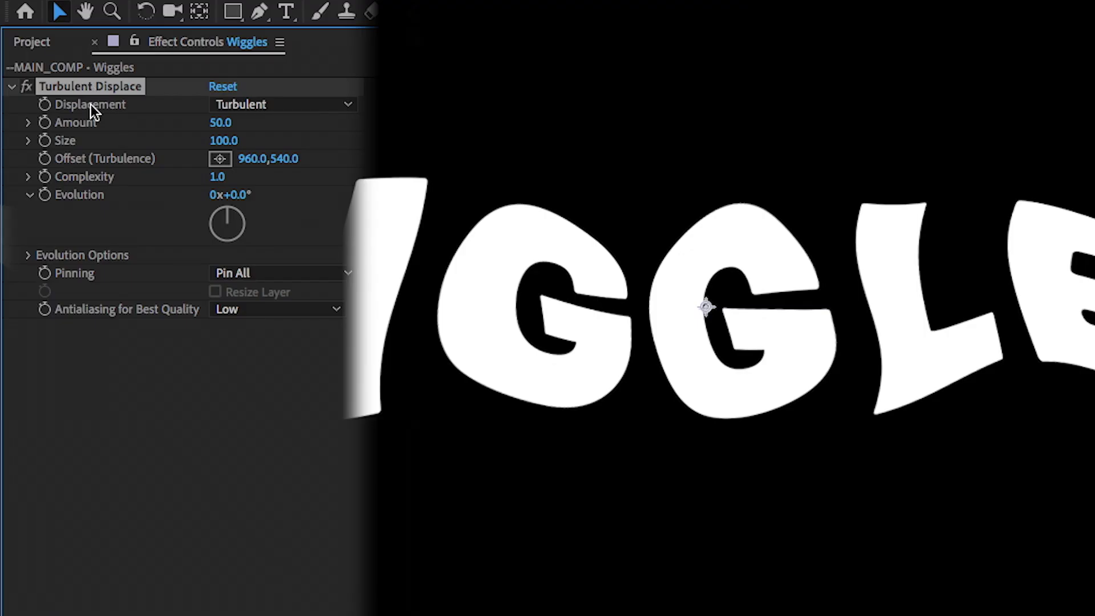
Set the turbulence Size to 3 and lower Amount to 34, leaving Evolution unchanged.
left_click_drag(222, 147, 208, 235)
left_click(217, 141)
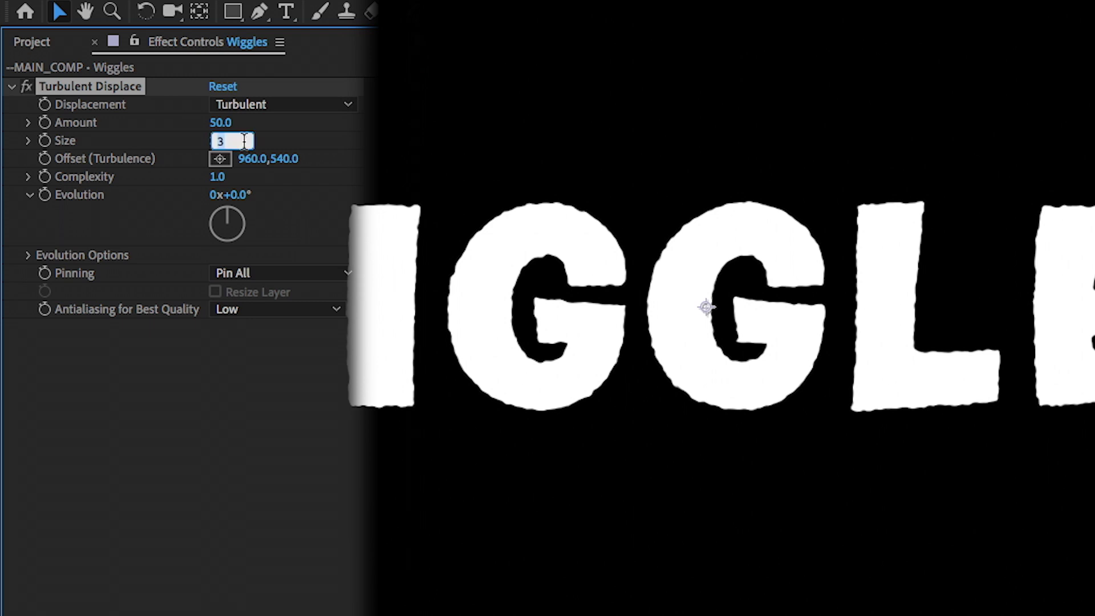
key("Up")
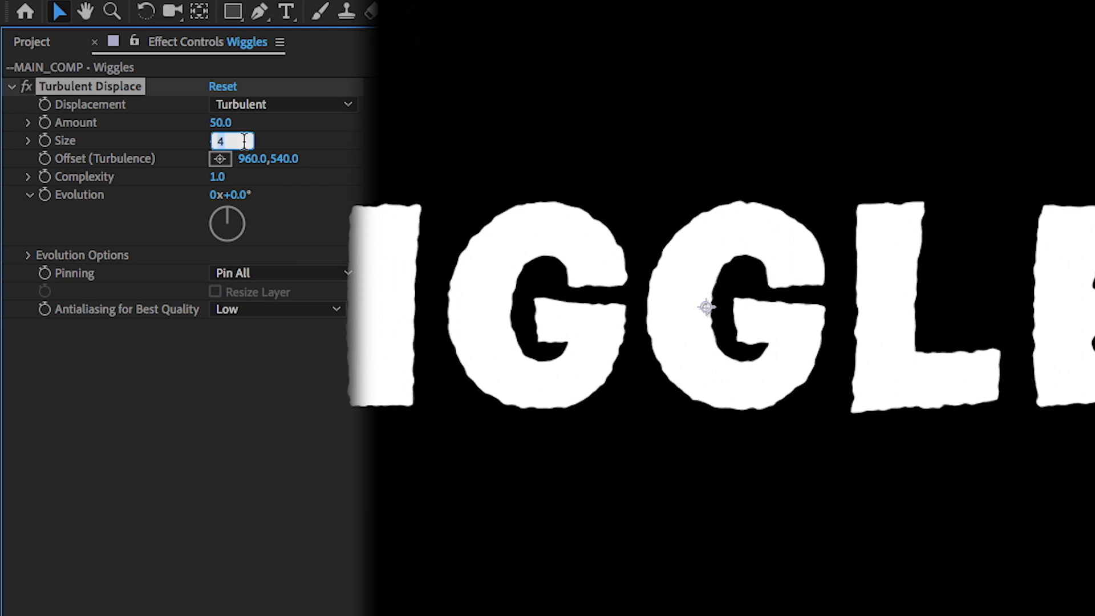
key("Down")
key("Return")
left_click_drag(223, 130, 223, 141)
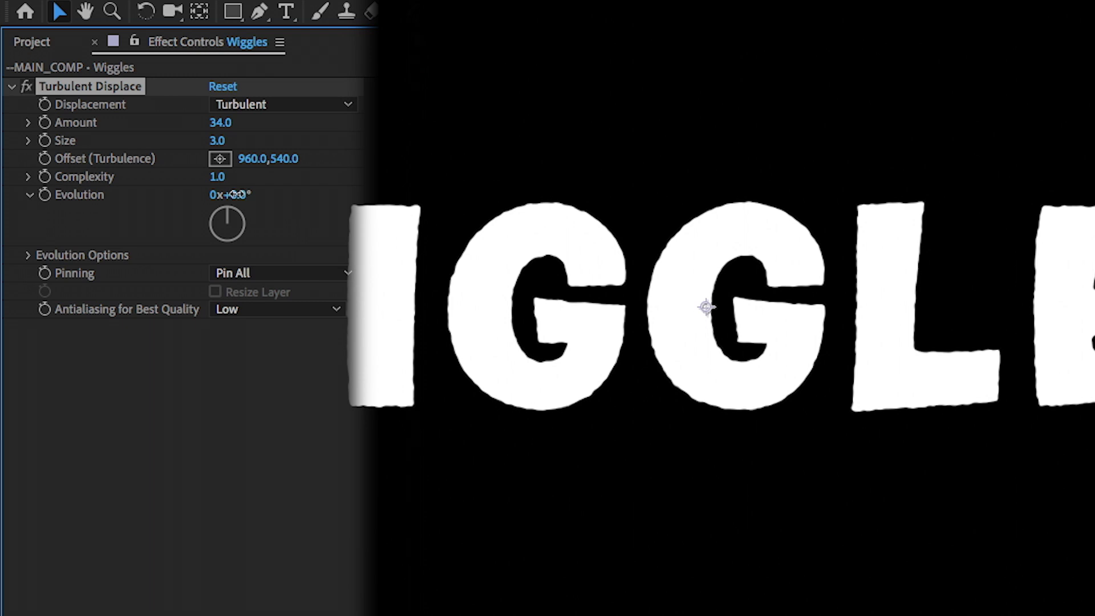
left_click_drag(235, 194, 690, 193)
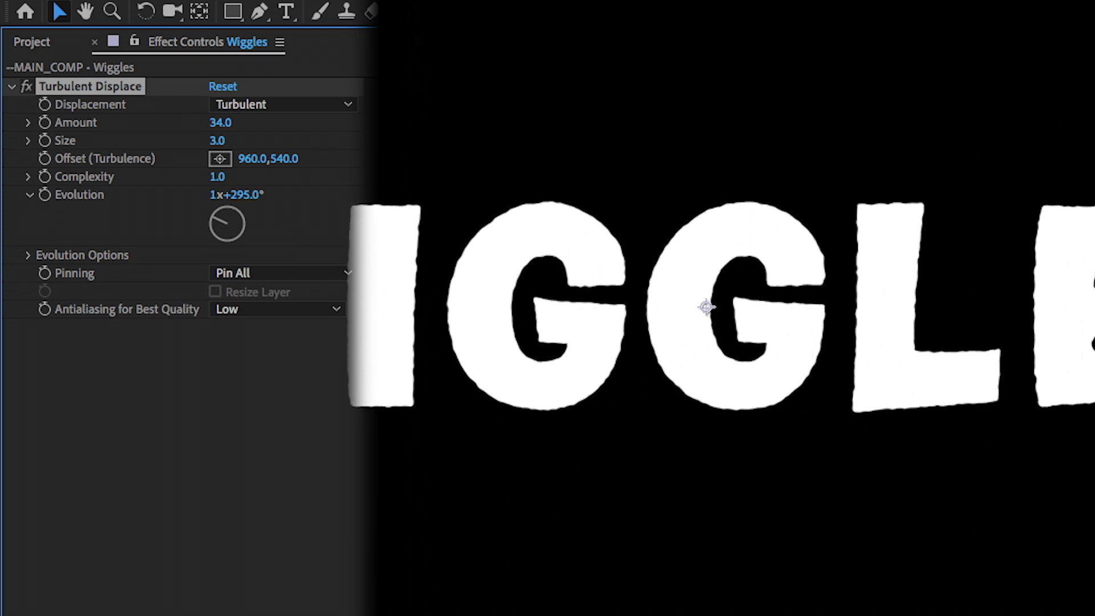
key("ctrl+z")
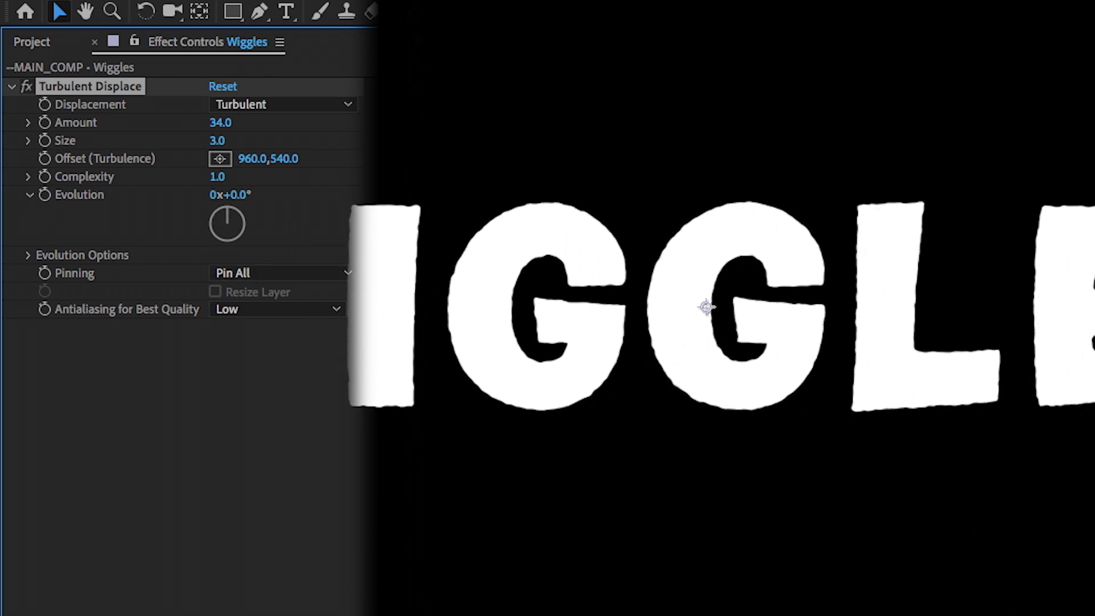
Drive Evolution with the expression time*1500; and preview the animated wiggle.
left_click(45, 194, "alt")
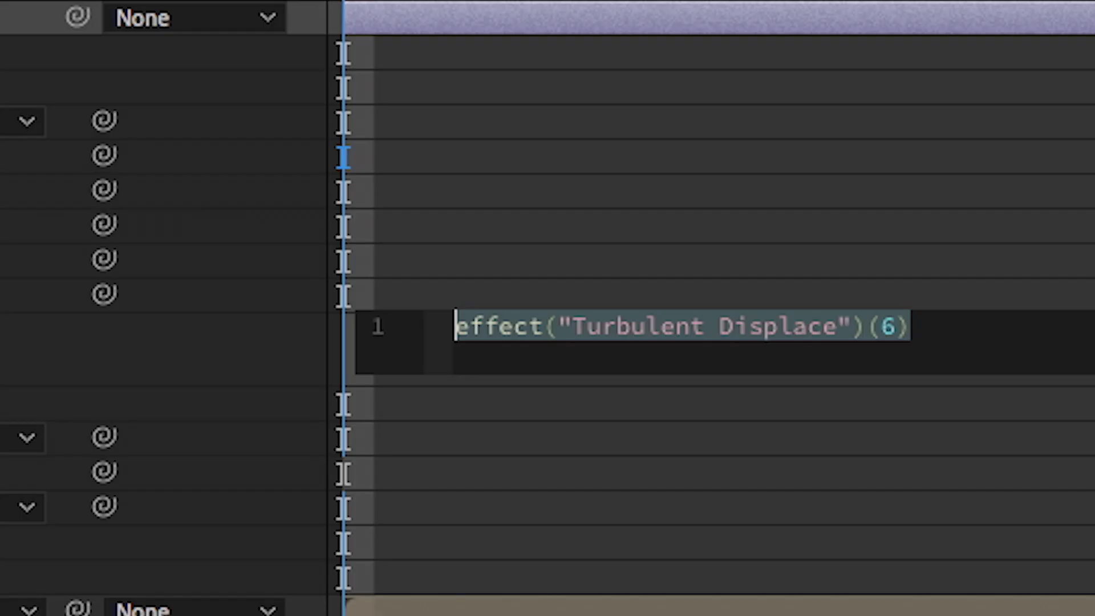
type("time")
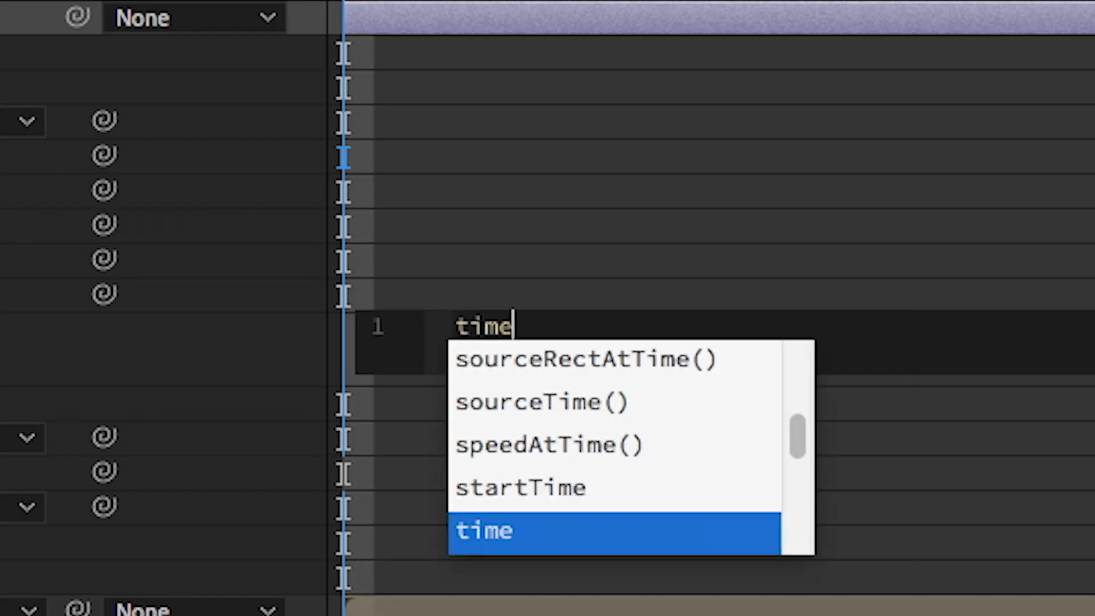
type("*1500")
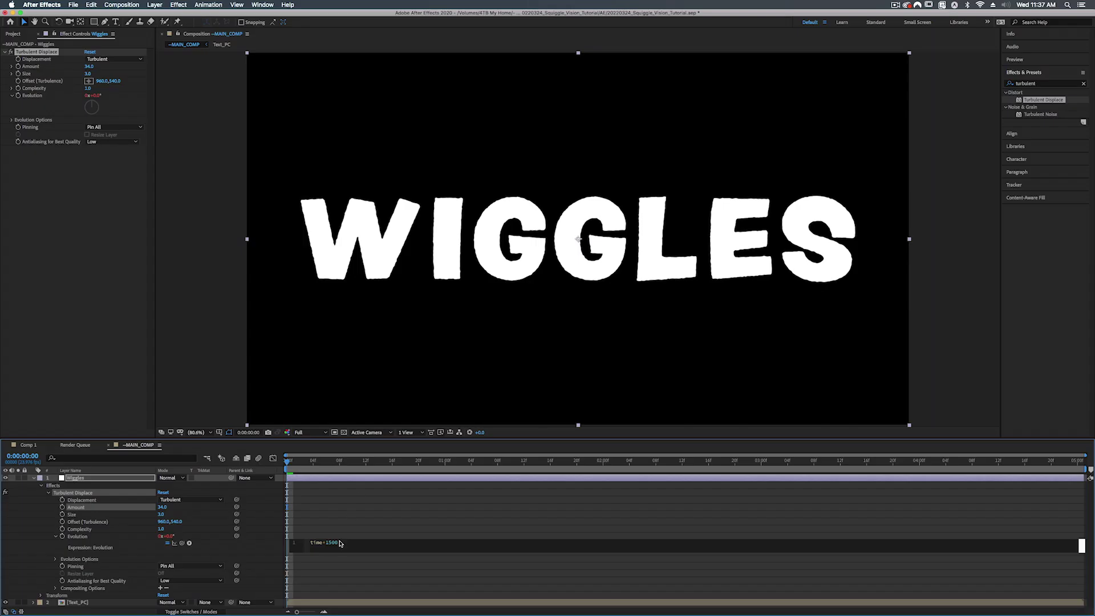
type(";")
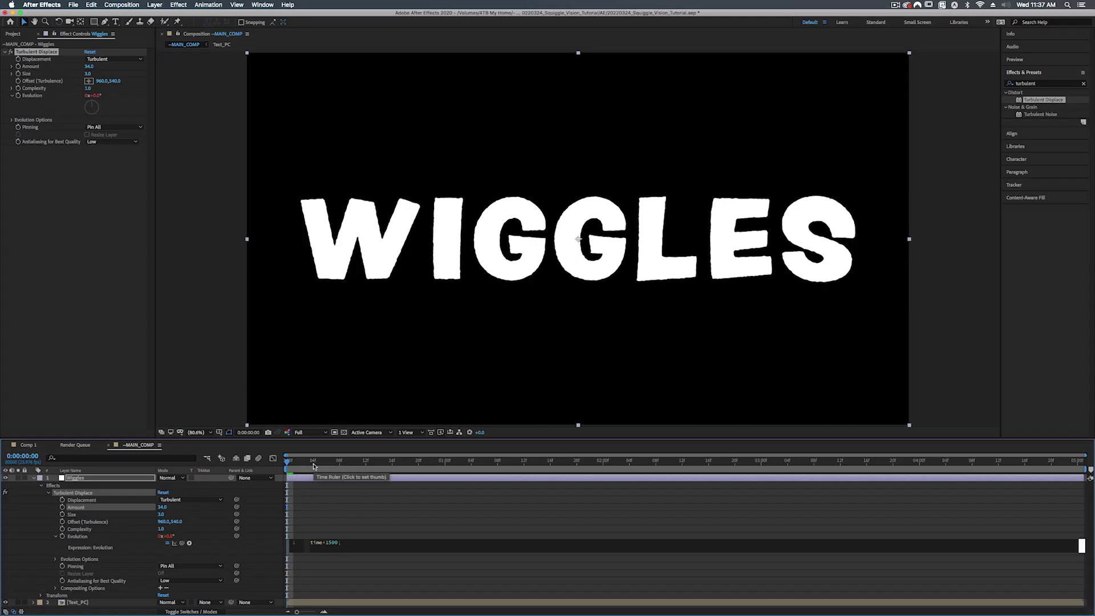
left_click(313, 463)
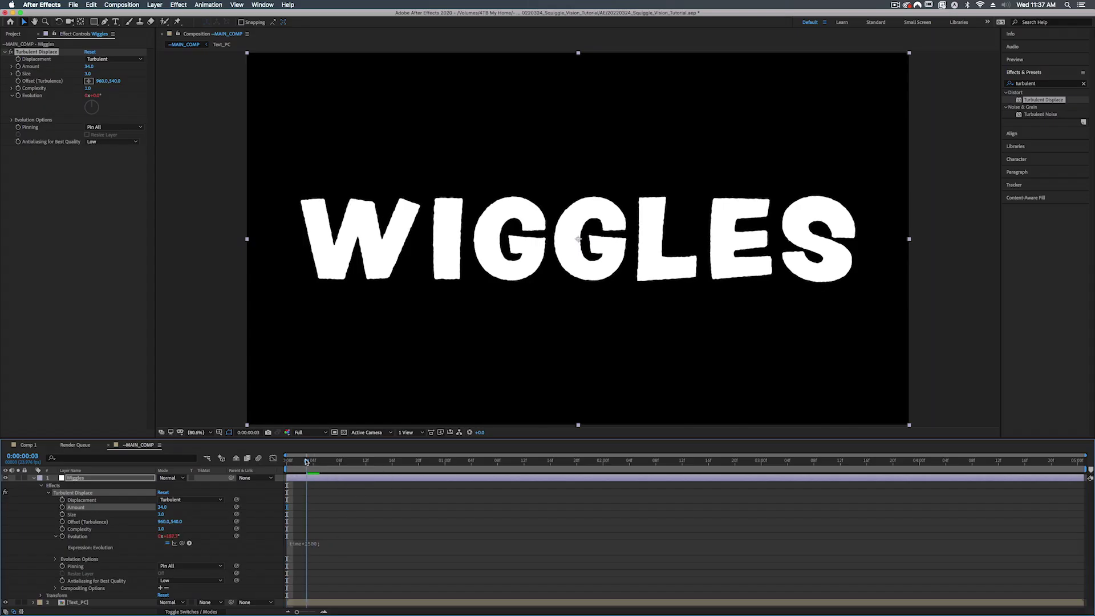
key("space")
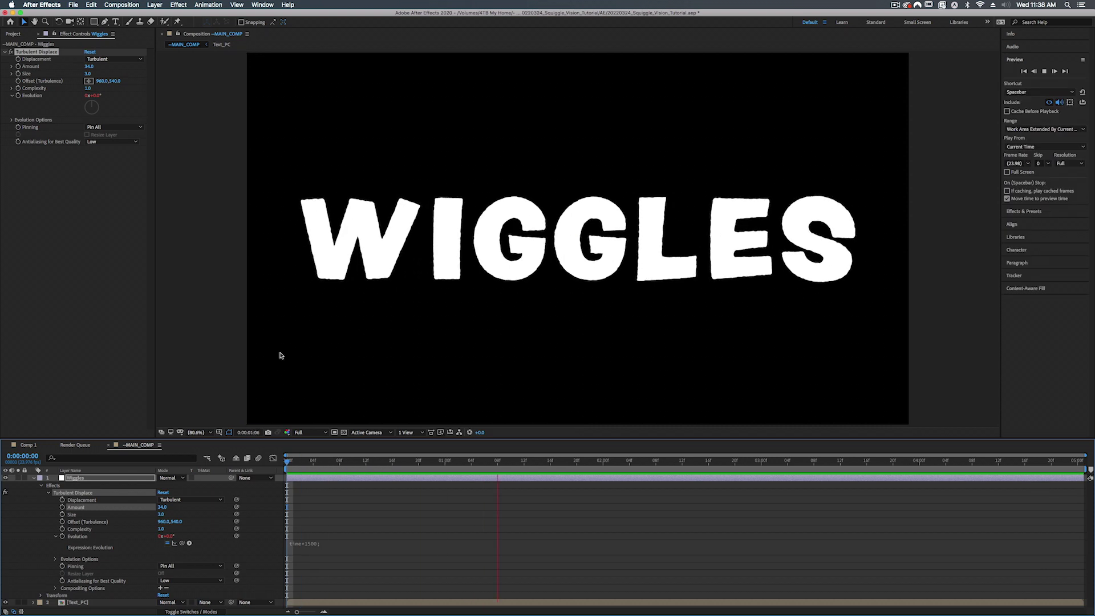
key("space")
Rename the Turbulent Displace effect to Small Wiggles.
left_click(33, 478)
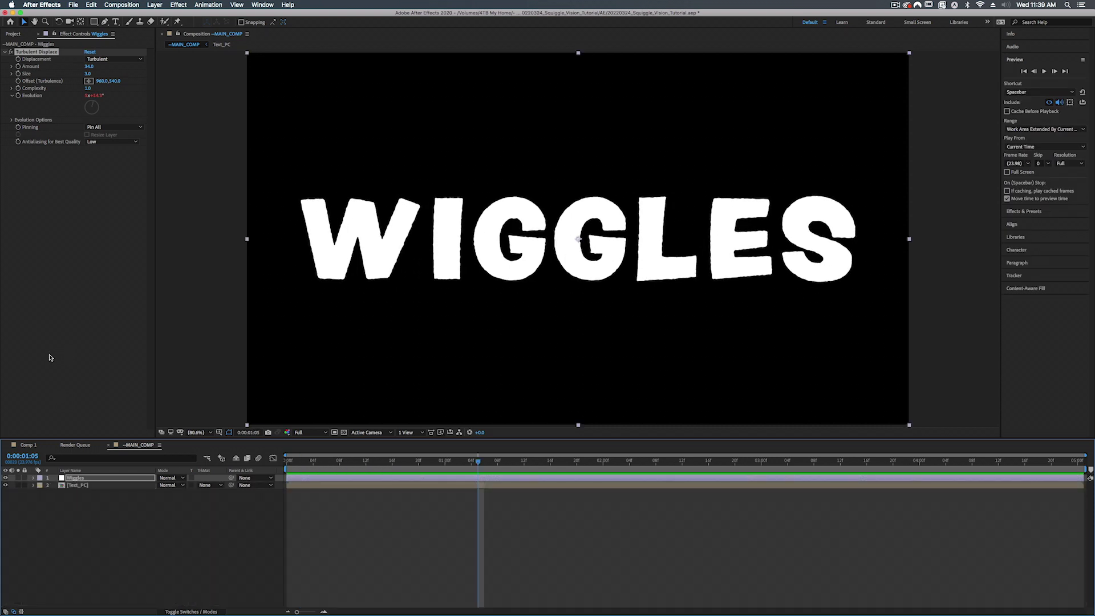
left_click(35, 52)
key("Return")
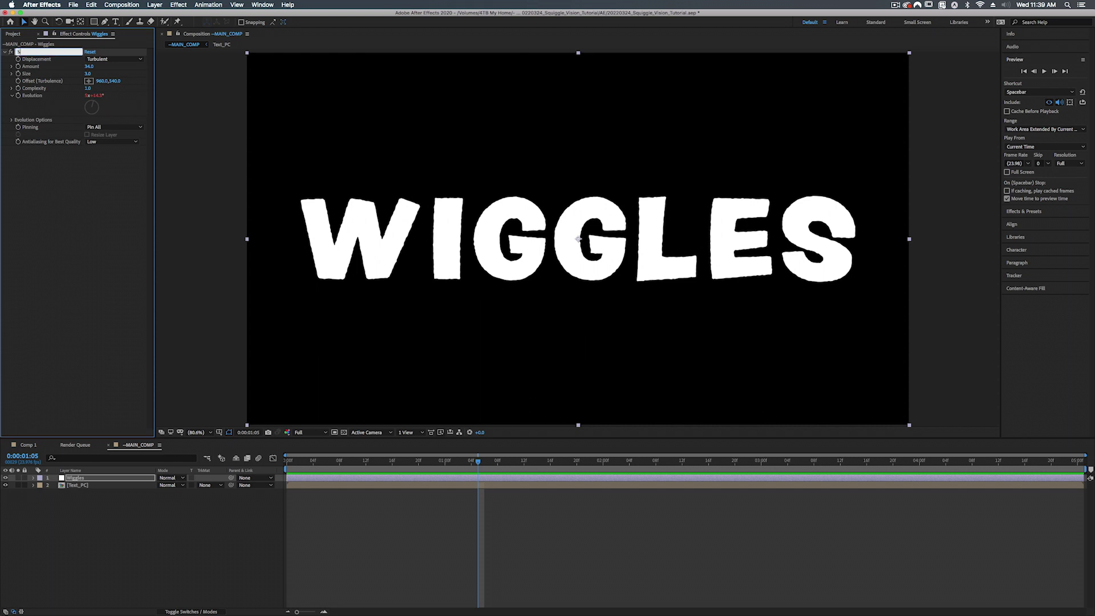
type("Small")
type("Wiggles")
key("Return")
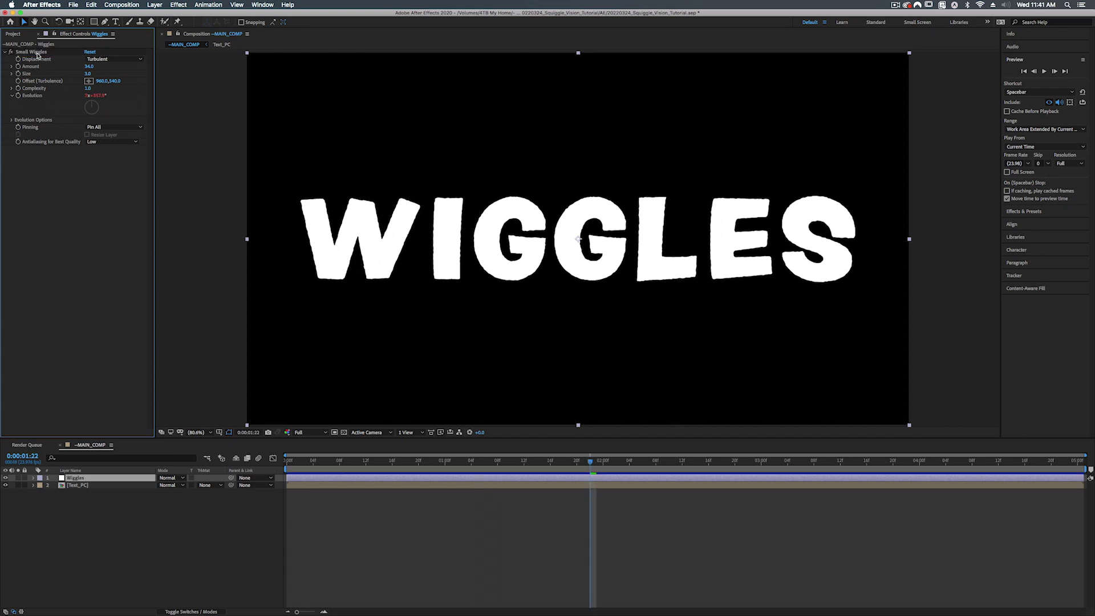
left_click(37, 53)
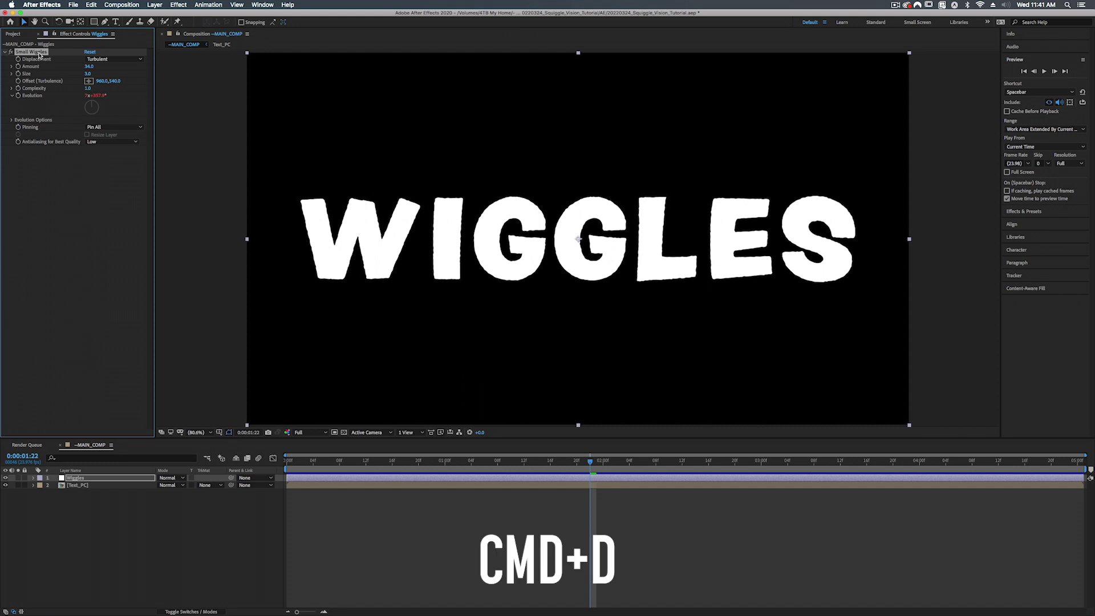
Duplicate Small Wiggles and set the copy to Size 23, Amount 14, Twist displacement.
key("super+d")
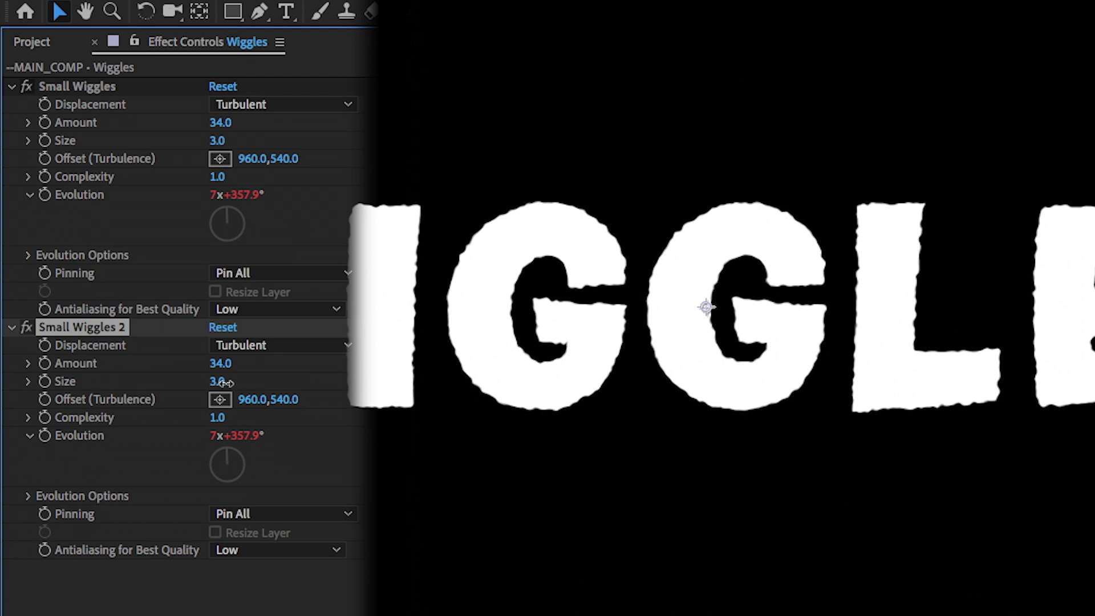
mouse_move(224, 383)
left_mouse_down()
mouse_move(244, 384)
mouse_move(226, 378)
mouse_move(225, 392)
left_mouse_up()
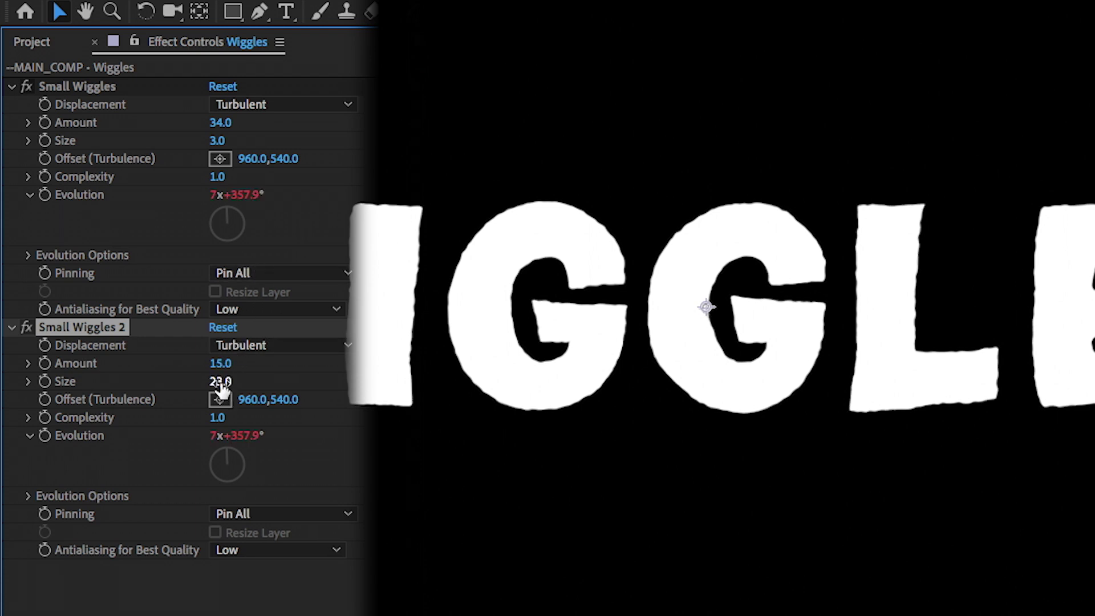
left_click_drag(221, 368, 218, 362)
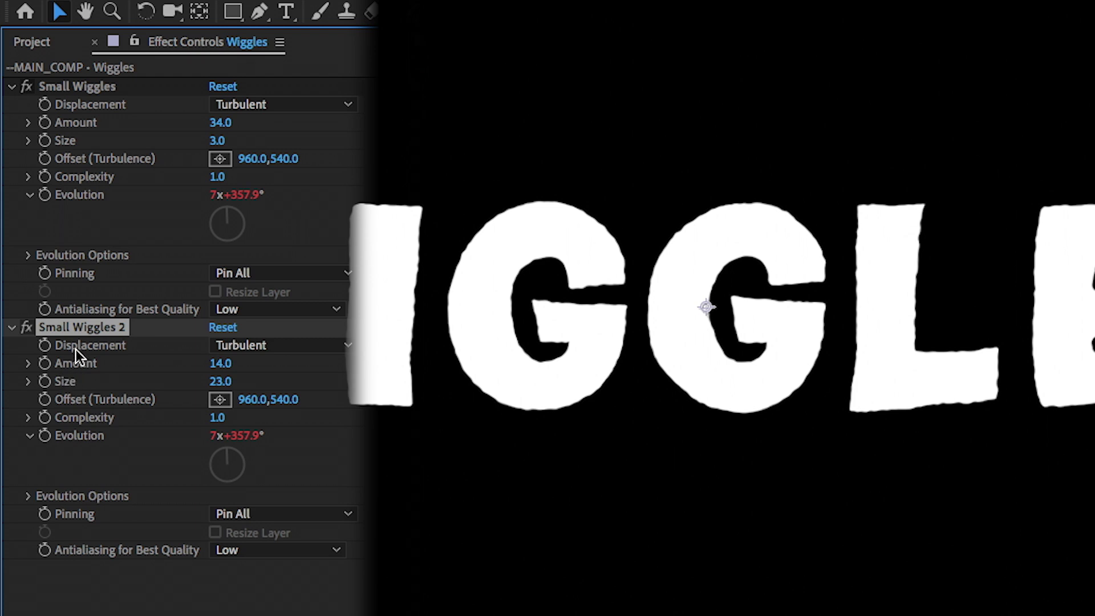
left_click(244, 344)
left_click(276, 407)
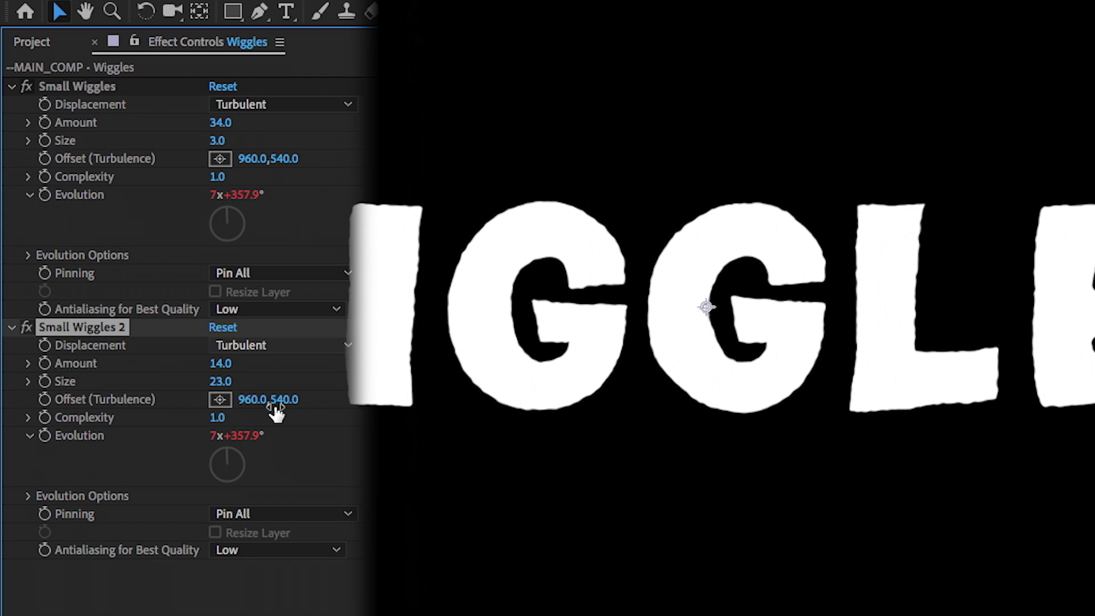
left_click(220, 140)
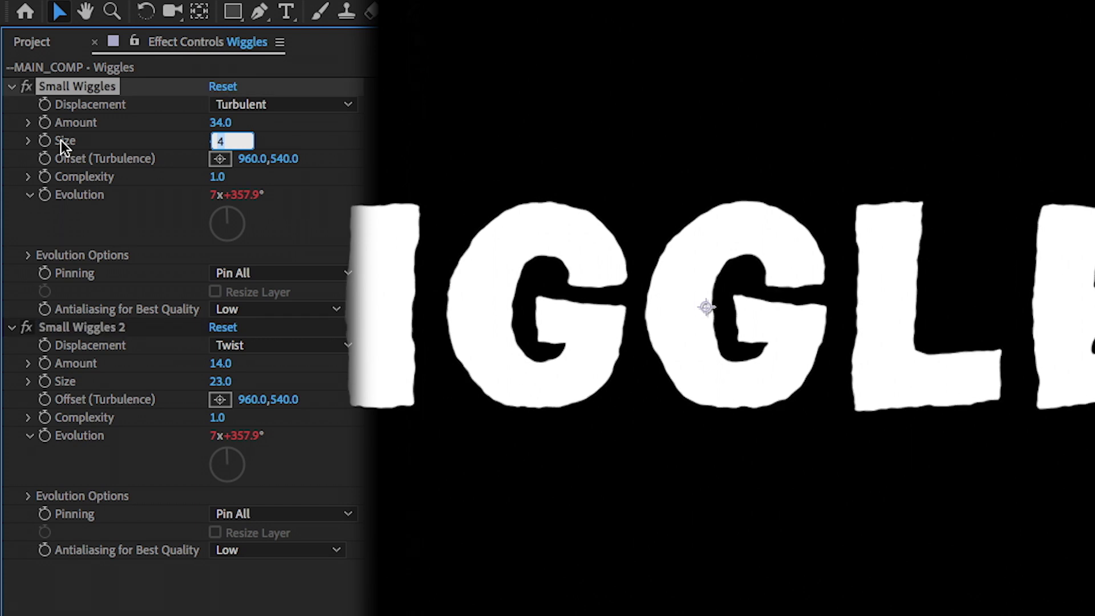
Set Small Wiggles' Size to 4 and rename the second effect Big Wiggles.
type("4")
left_click(117, 329)
key("Return")
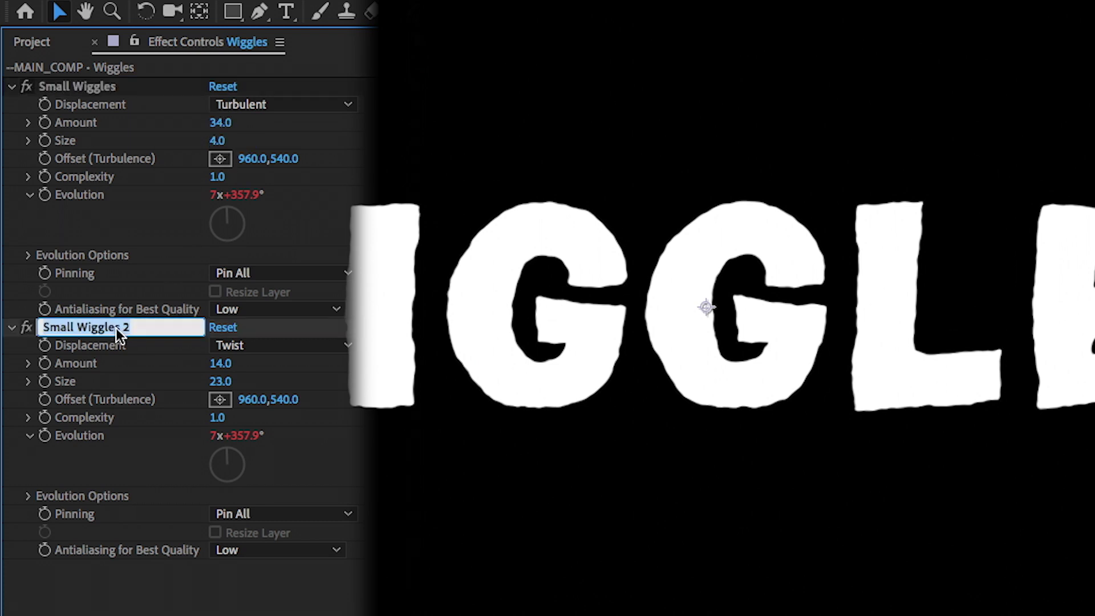
key("Right")
key("BackSpace")
key("BackSpace")
key("Home")
key("Delete")
key("Delete")
key("Delete")
key("Delete")
key("Delete")
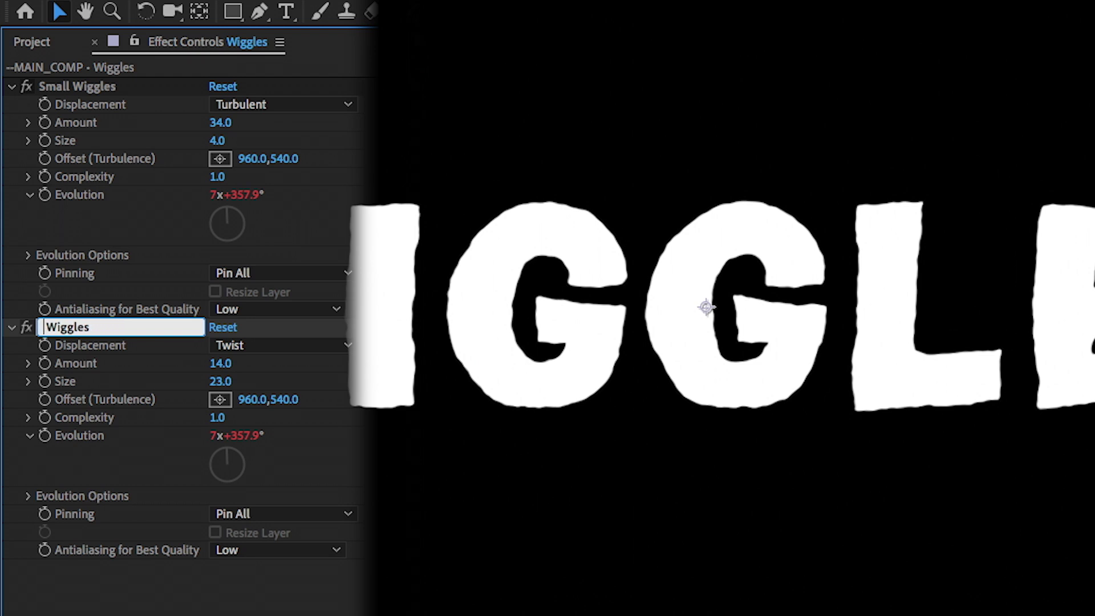
type("Big")
key("Return")
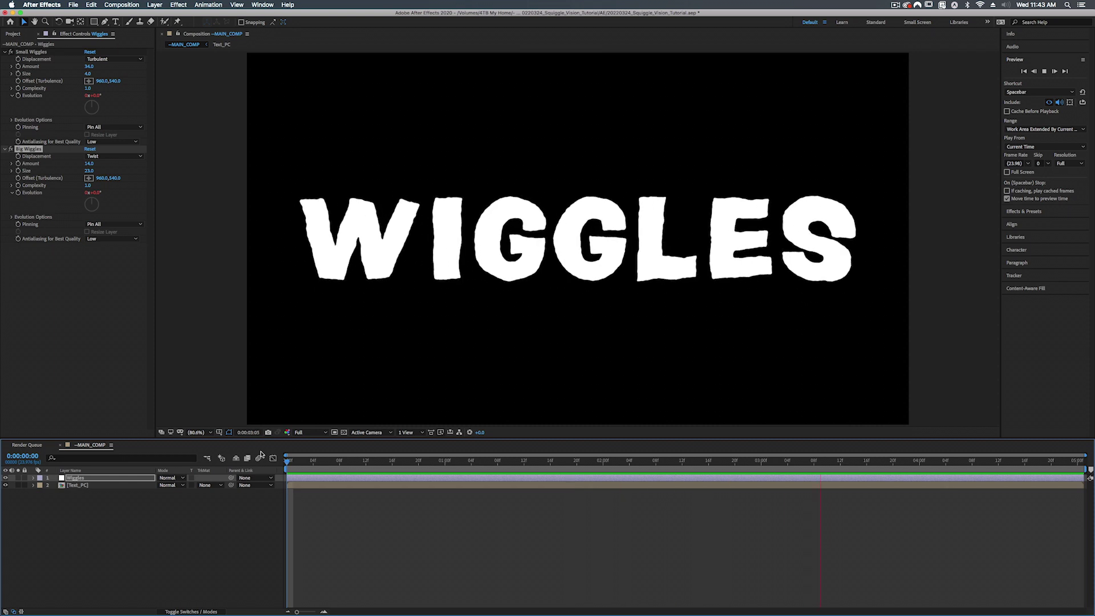
Lower the Big Wiggles Amount to 8.
left_click(89, 163)
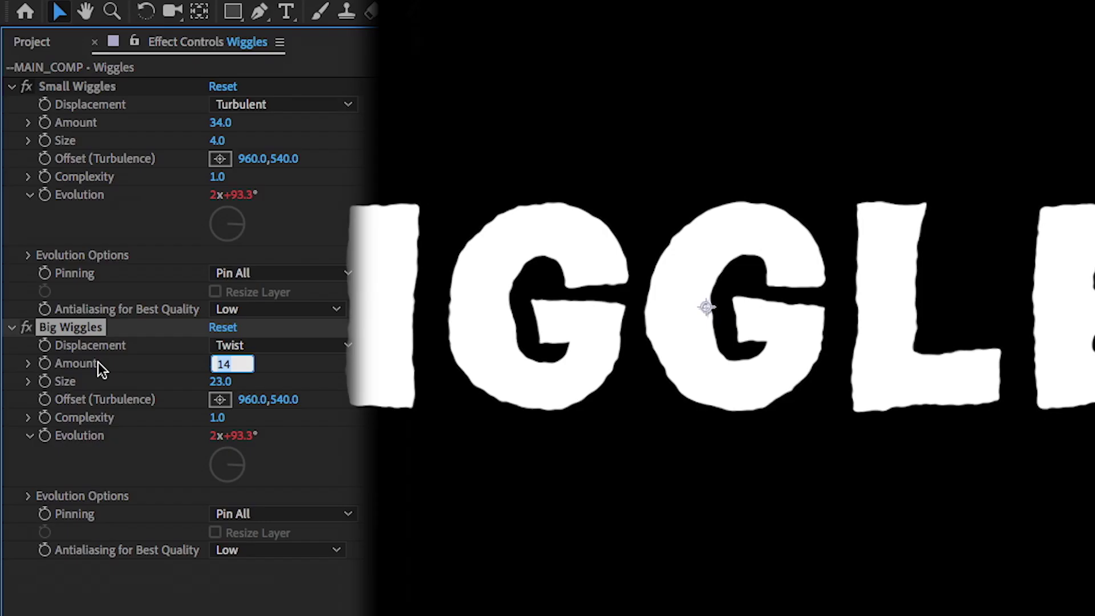
type("13")
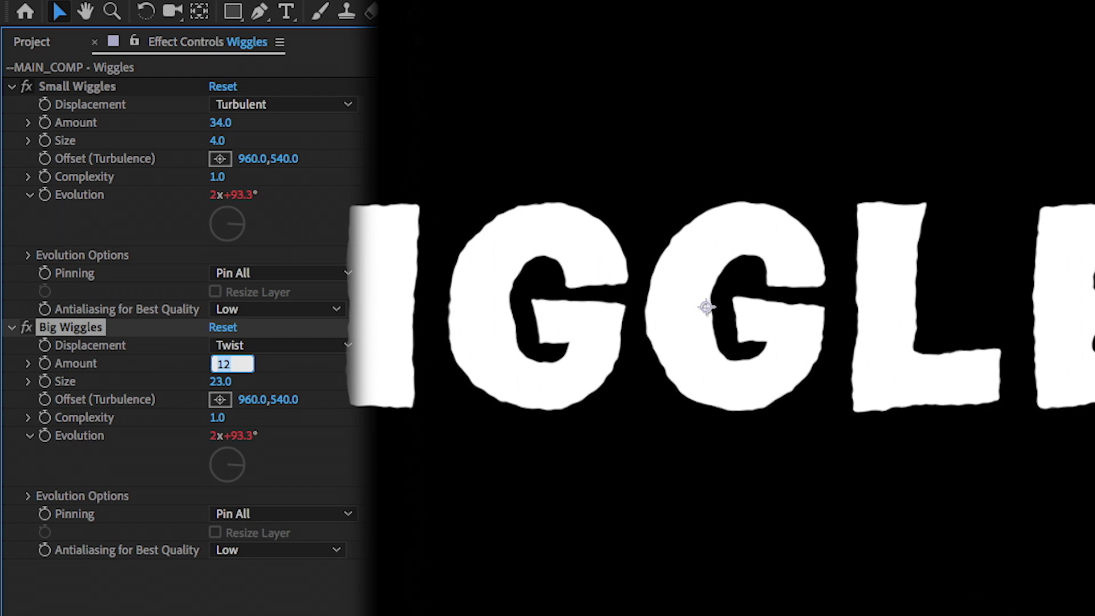
key("BackSpace")
key("BackSpace")
type("8")
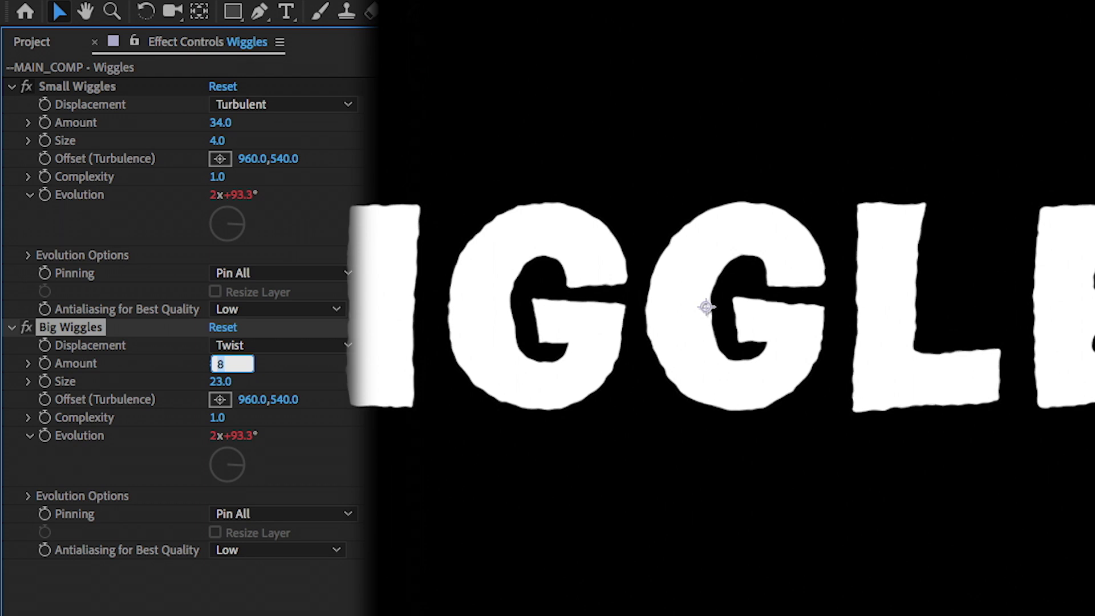
key("Return")
Add a new adjustment layer on top named Frame Rate.
right_click(114, 516)
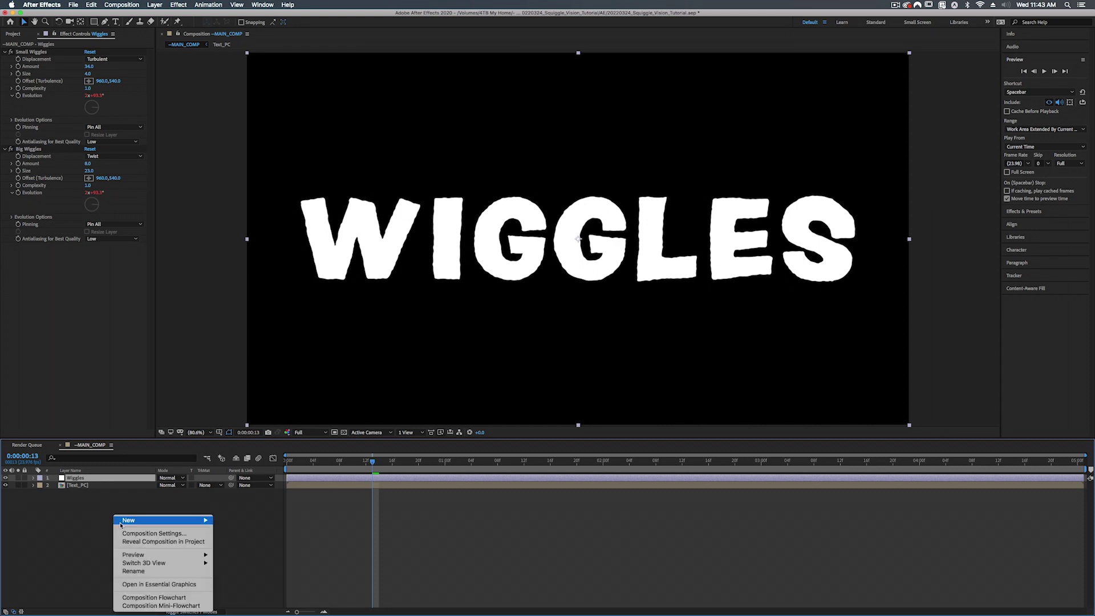
mouse_move(128, 521)
left_click(246, 581)
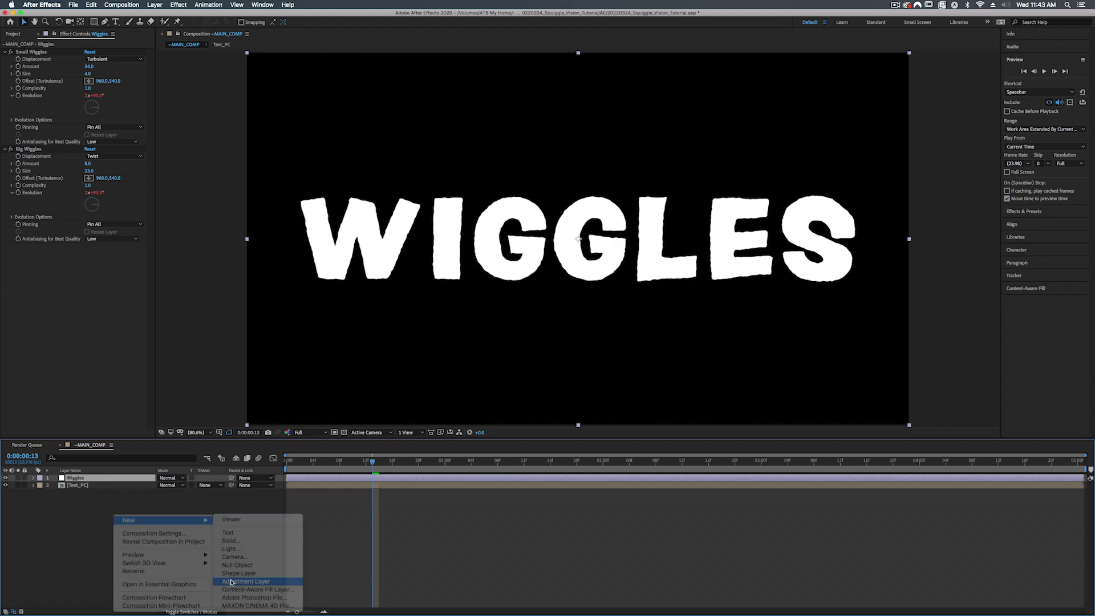
type("Frame Rate")
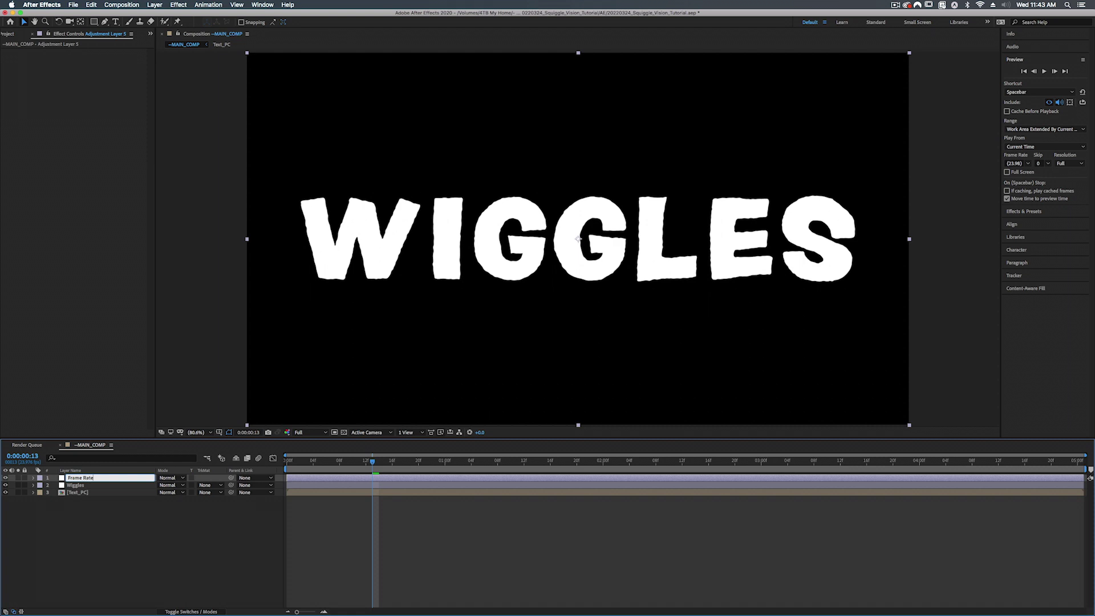
key("Return")
Search the effects for posterize and apply Posterize Time to the Frame Rate layer.
key("super+5")
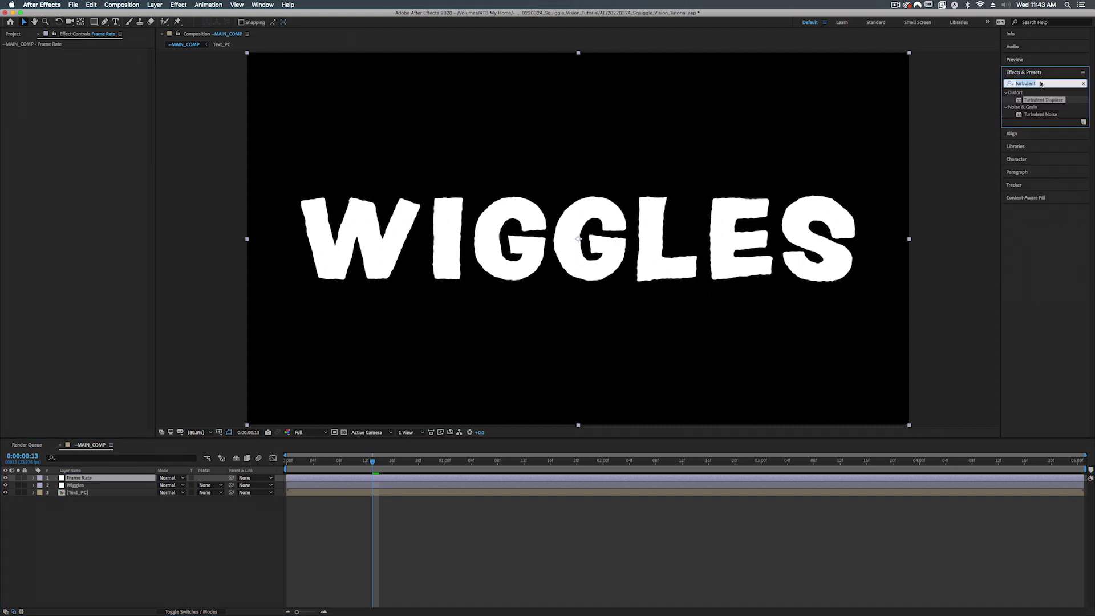
type("posterize")
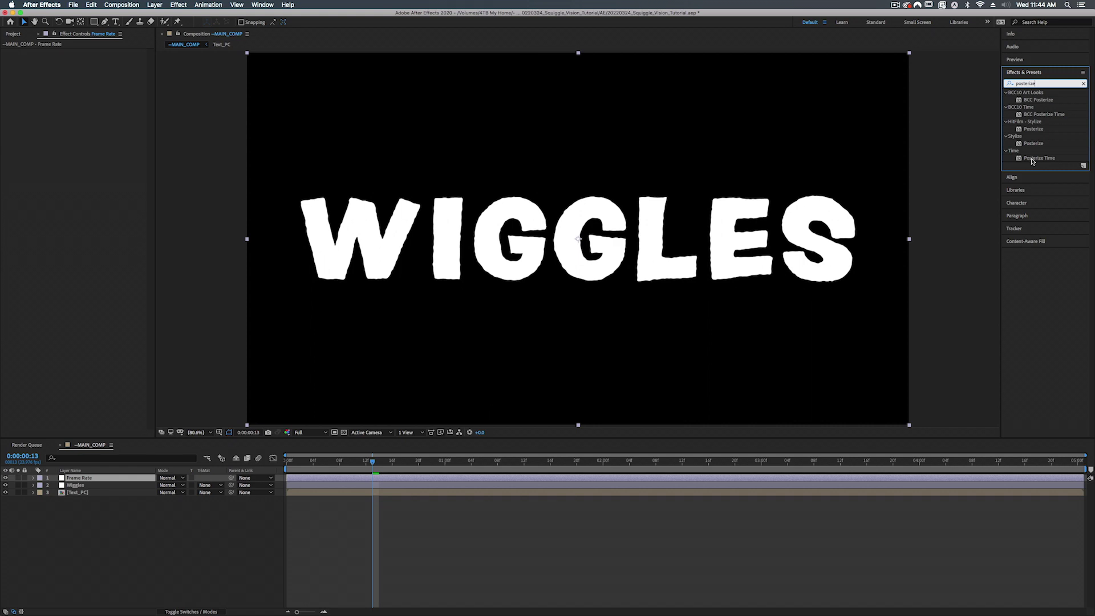
left_click_drag(1032, 161, 97, 481)
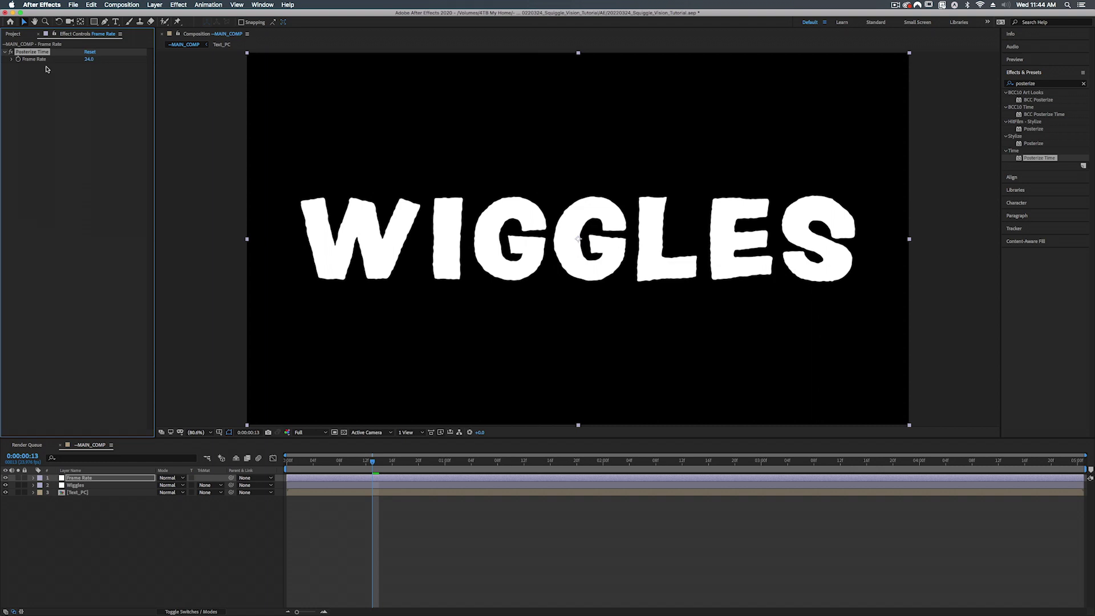
Change the Posterize Time frame rate from 24 to 24/3, giving 8 fps, and preview.
left_click(89, 60)
key("Return")
left_click(89, 60)
key("Return")
left_click(89, 60)
mouse_move(308, 463)
left_mouse_down()
mouse_move(288, 463)
mouse_move(309, 462)
left_mouse_up()
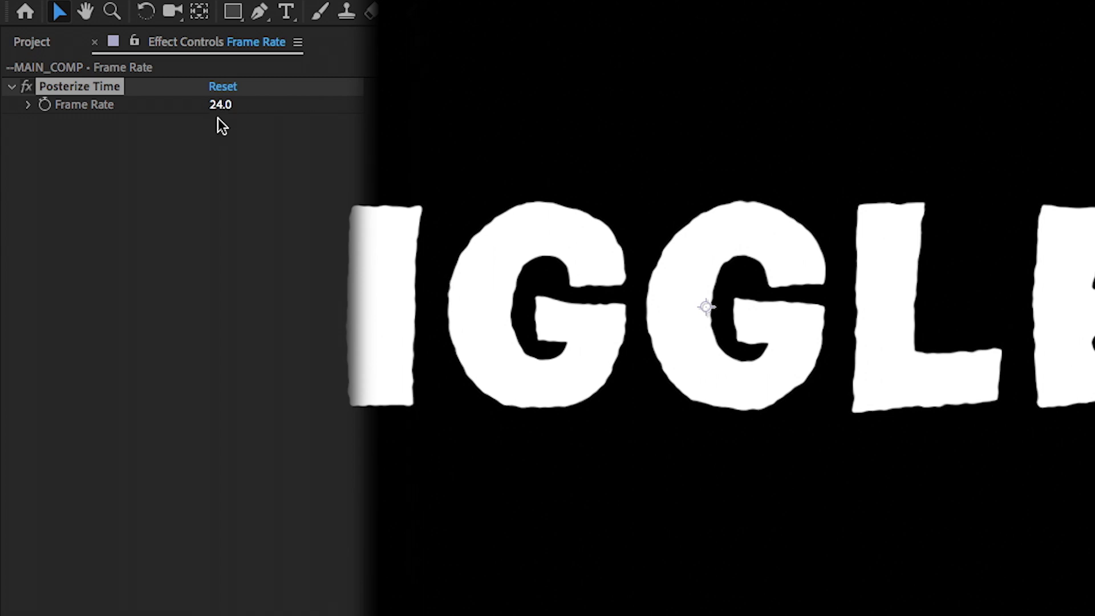
left_click(220, 105)
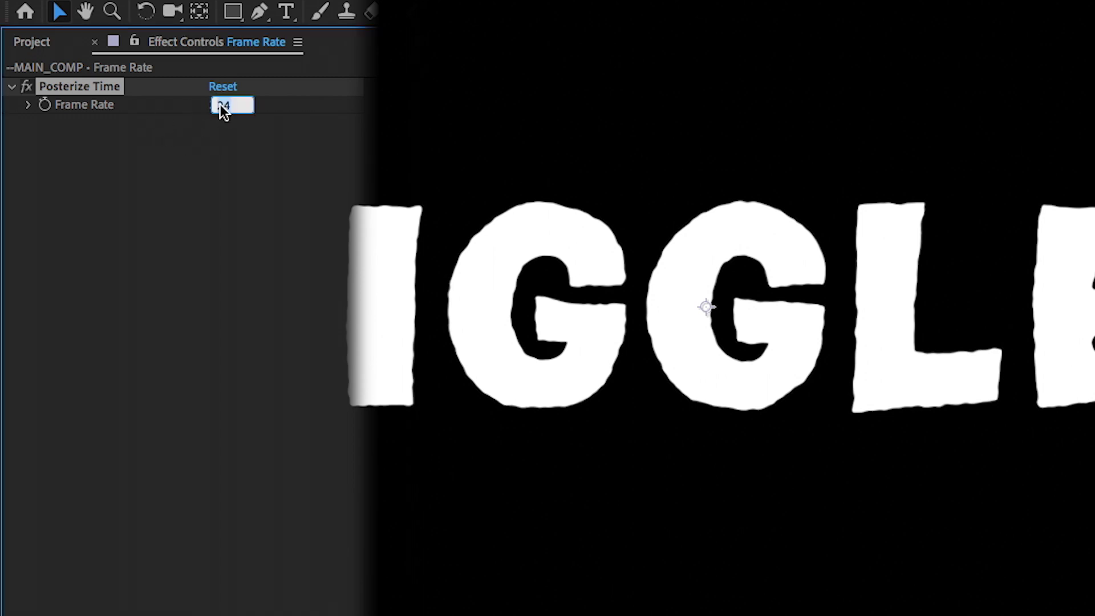
left_click(238, 106)
type("/3")
key("Return")
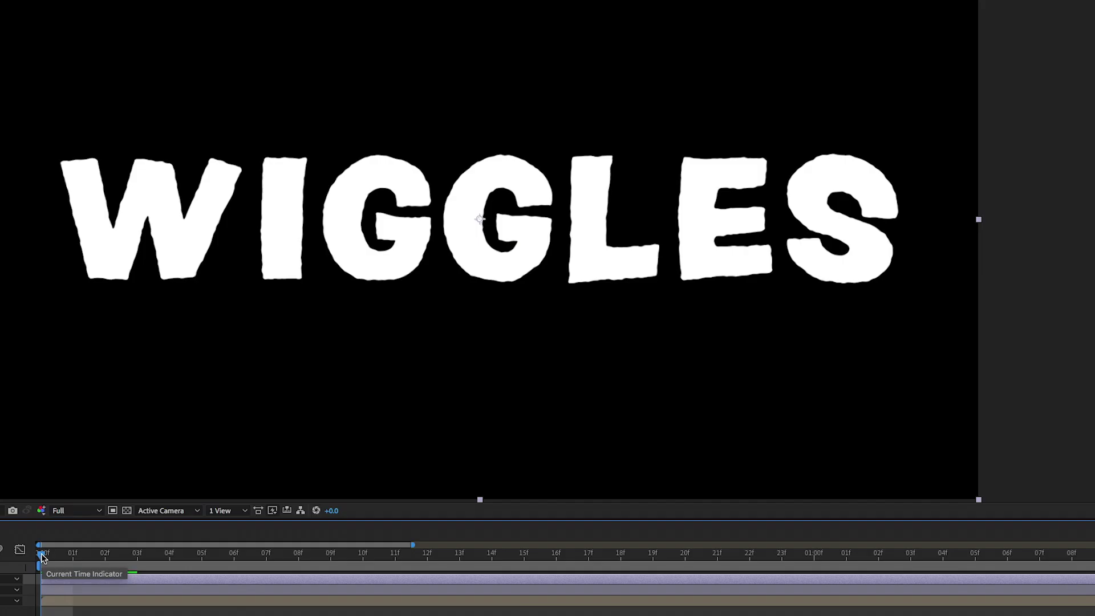
mouse_move(41, 553)
left_mouse_down()
mouse_move(108, 564)
mouse_move(266, 556)
mouse_move(41, 556)
left_mouse_up()
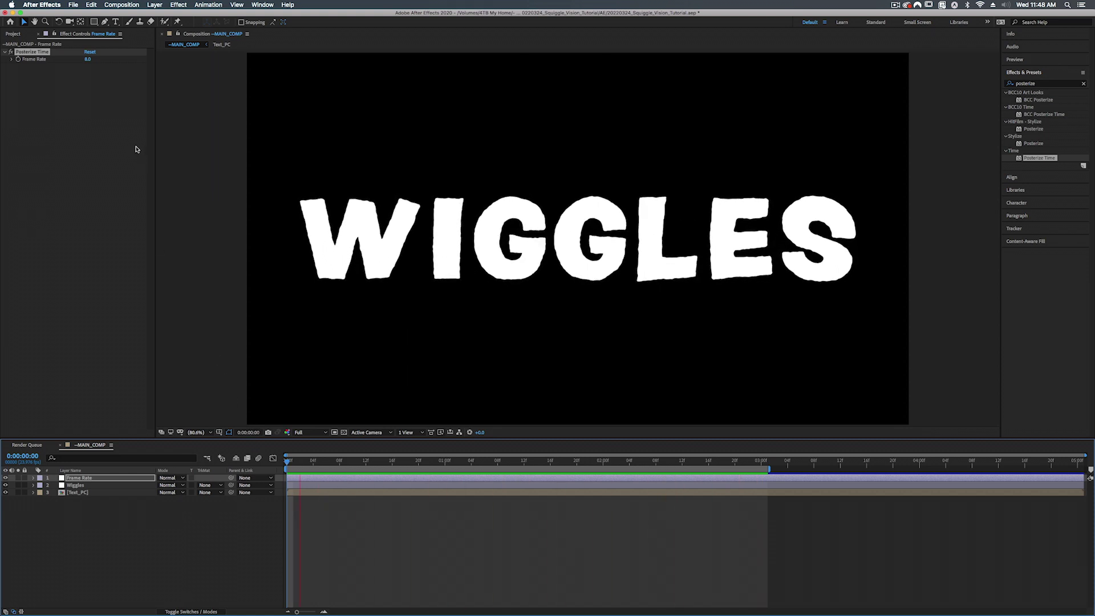
Raise the Posterize Time frame rate from 8 to 12 fps.
left_click(93, 60)
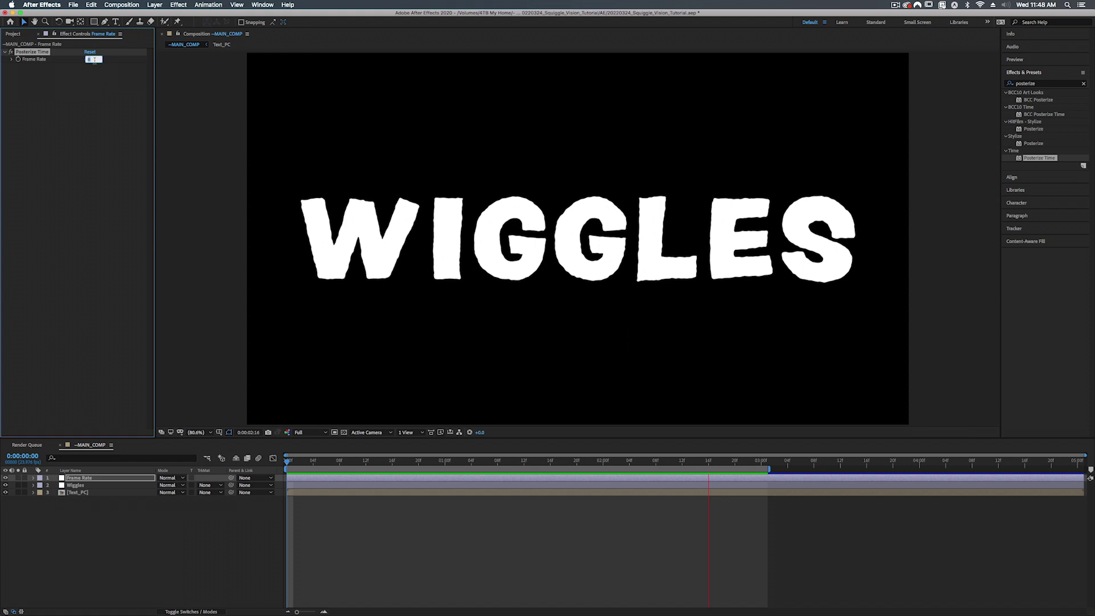
type("12")
key("Return")
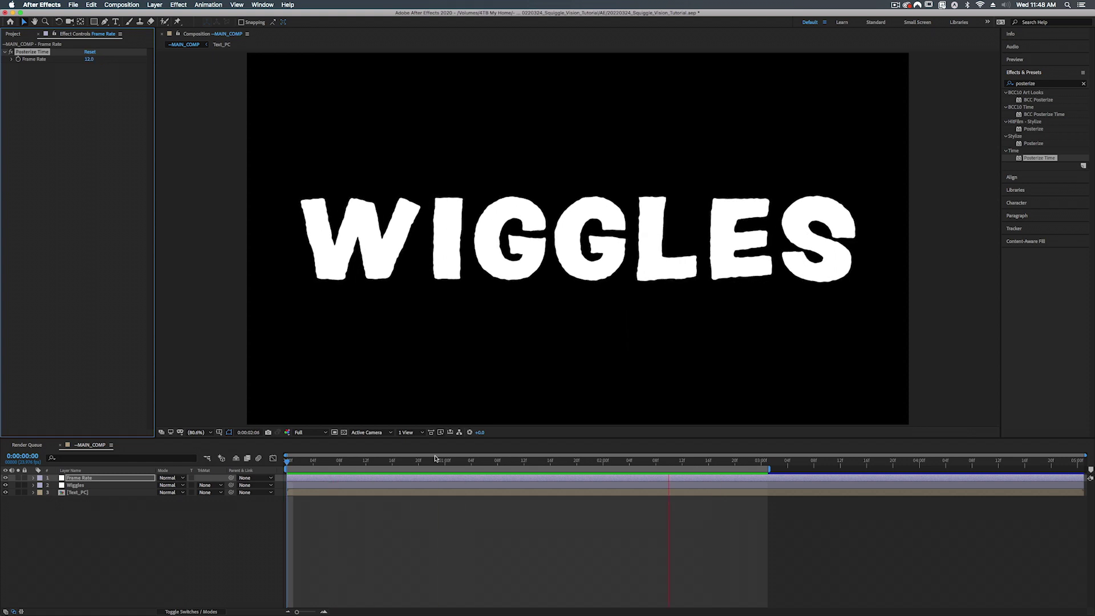
left_click(93, 479)
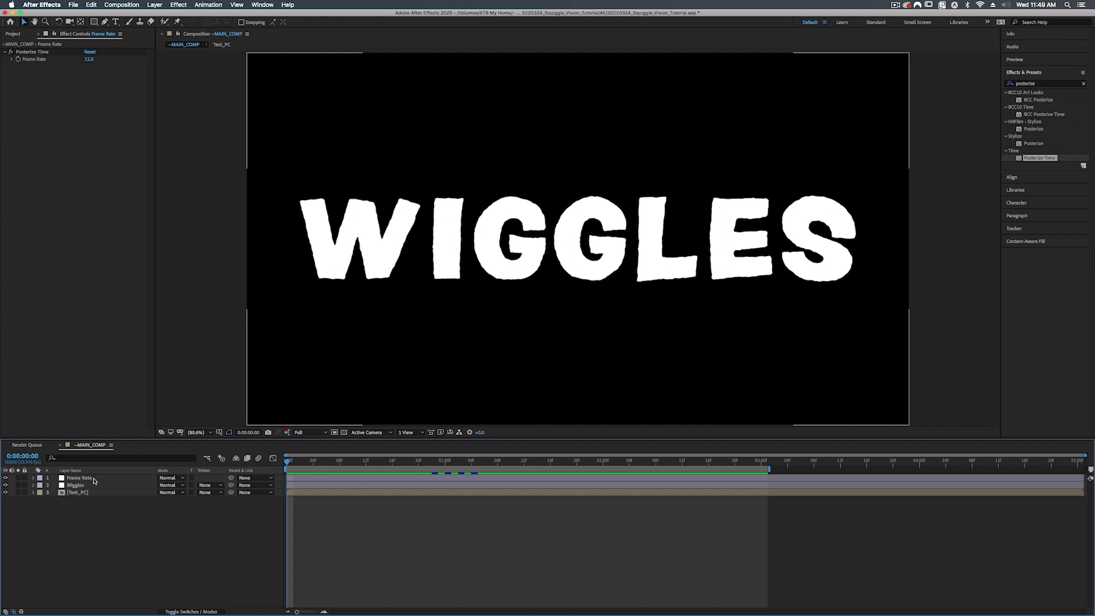
Pre-compose the Frame Rate, Wiggles and Text_PC layers into a new precomp named TEXT_COMP.
left_click(97, 480)
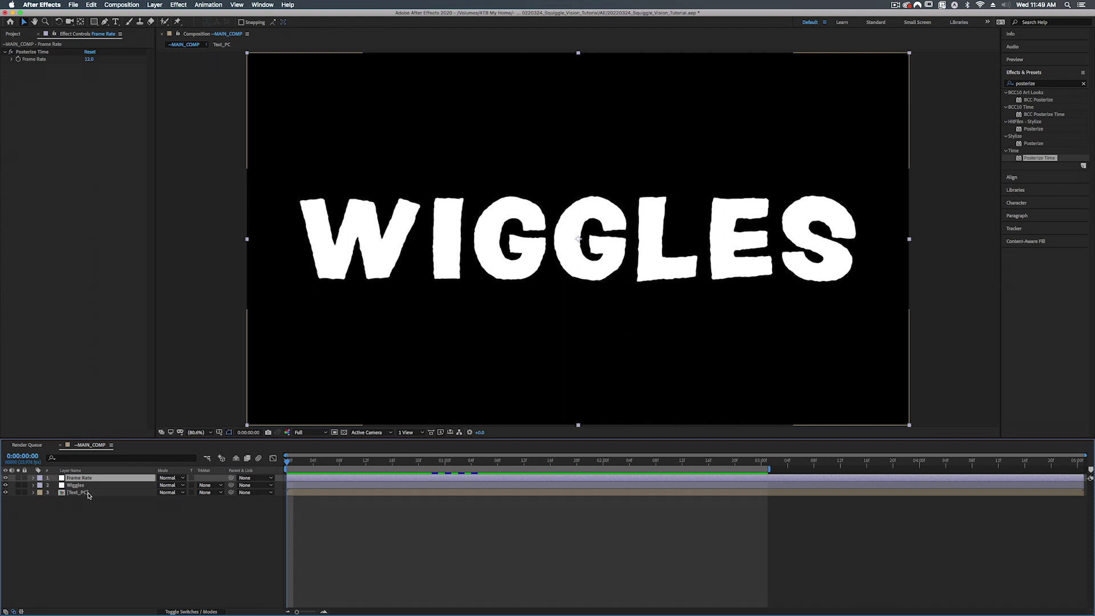
left_click(89, 494, "shift")
key("shift+super+c")
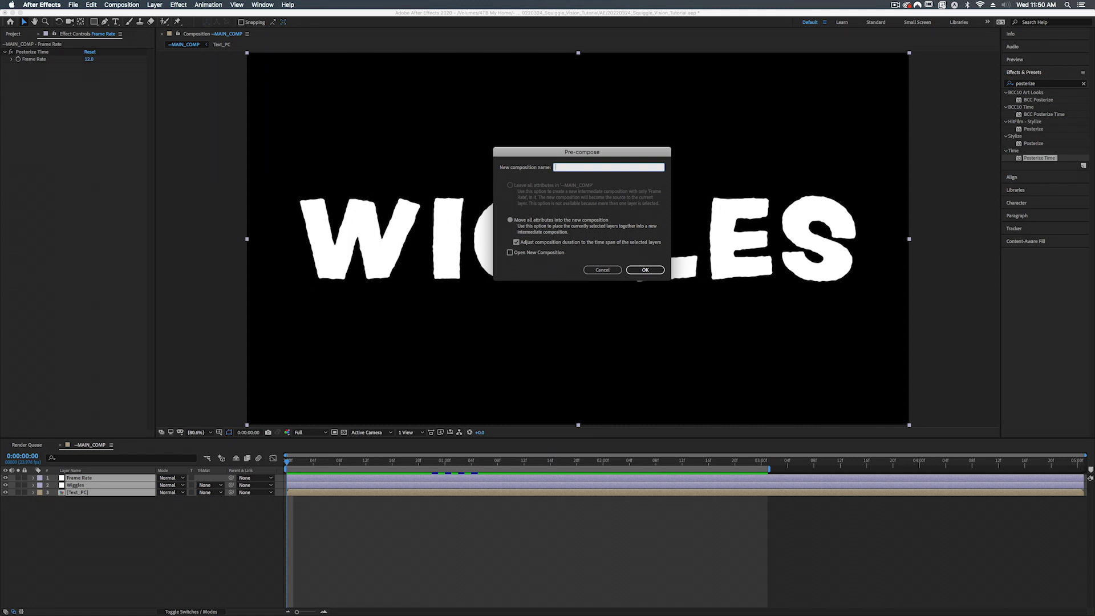
key("Return")
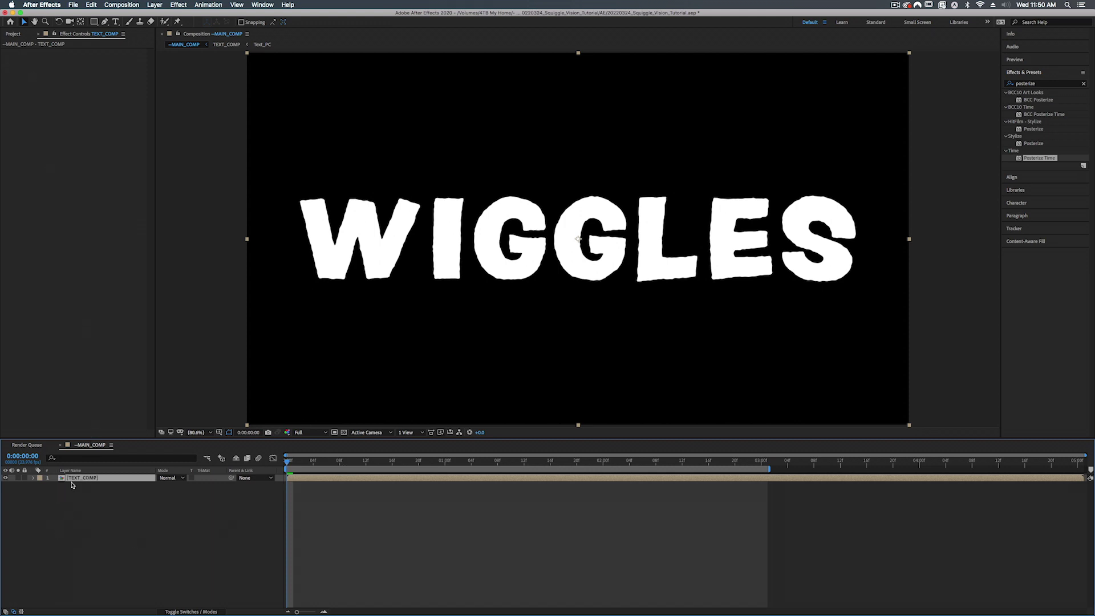
Check the Wiggles layer inside TEXT_COMP, then return to the MAIN_COMP timeline.
double_click(77, 478)
left_click(75, 485)
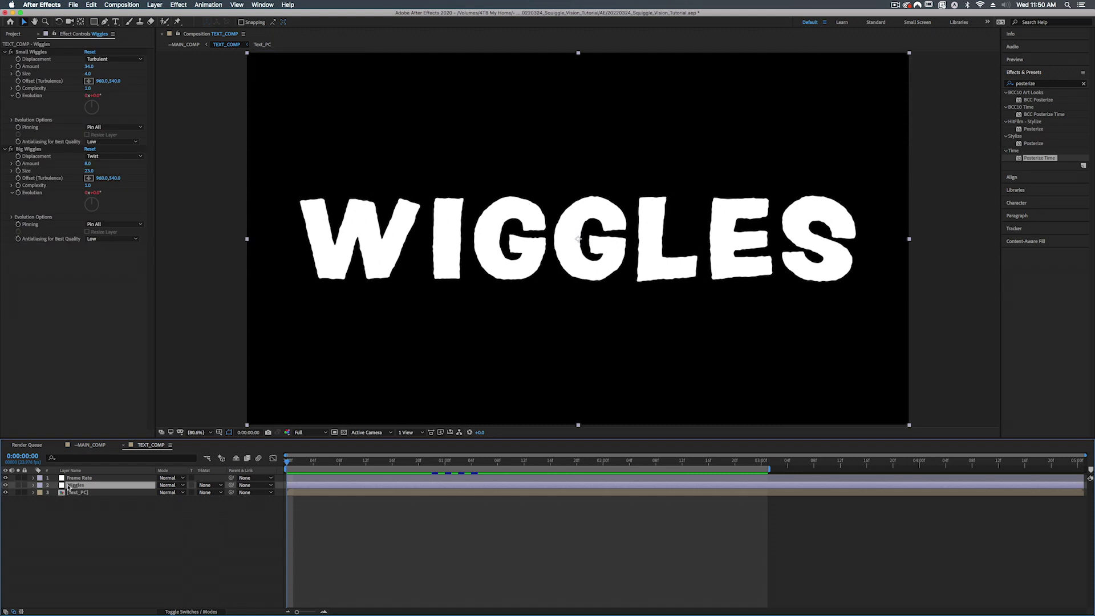
left_click(103, 451)
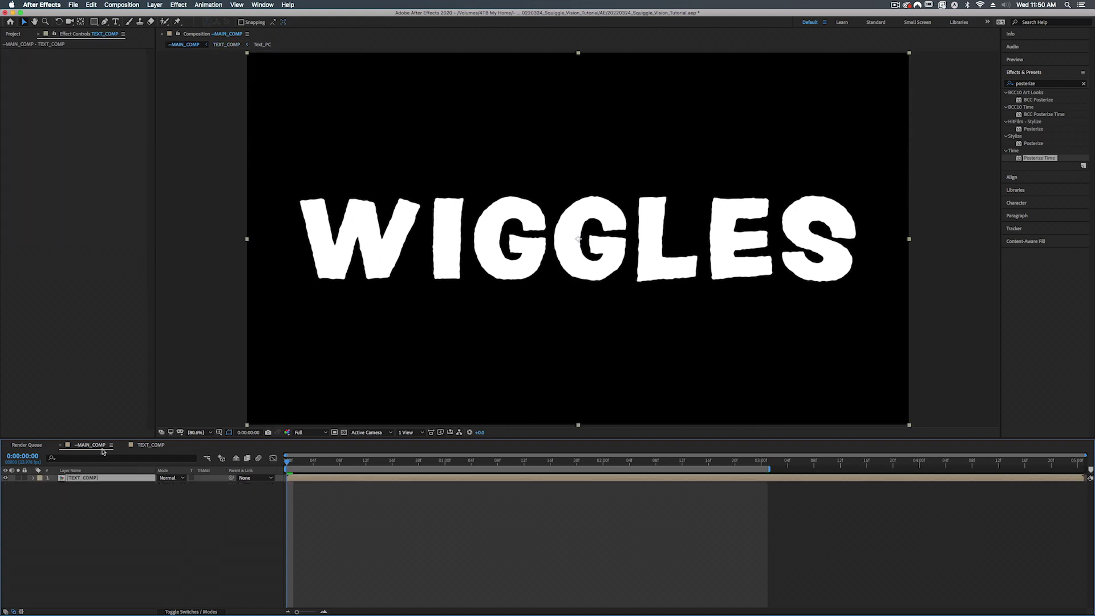
left_click(141, 446)
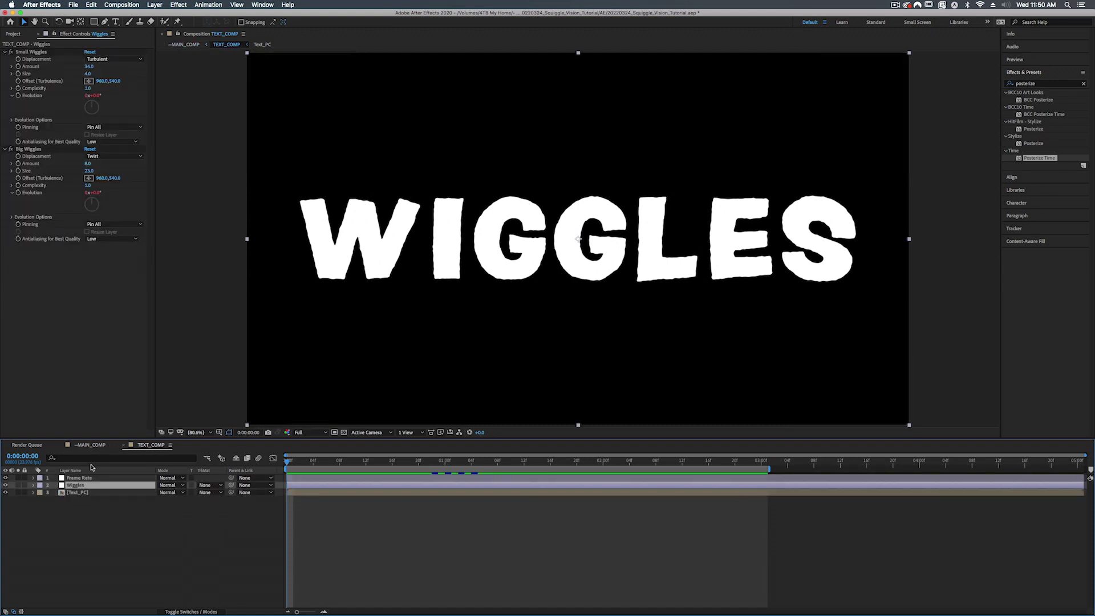
left_click(89, 446)
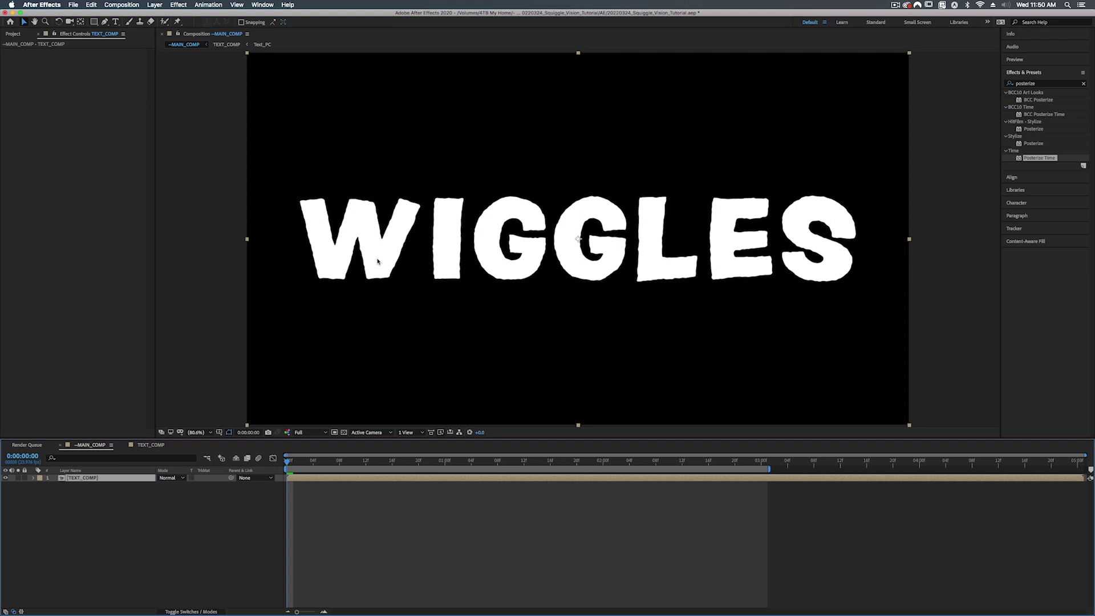
Add AIP_Paper_Texture-4.jpg from the project beneath TEXT_COMP in MAIN_COMP.
left_click(13, 34)
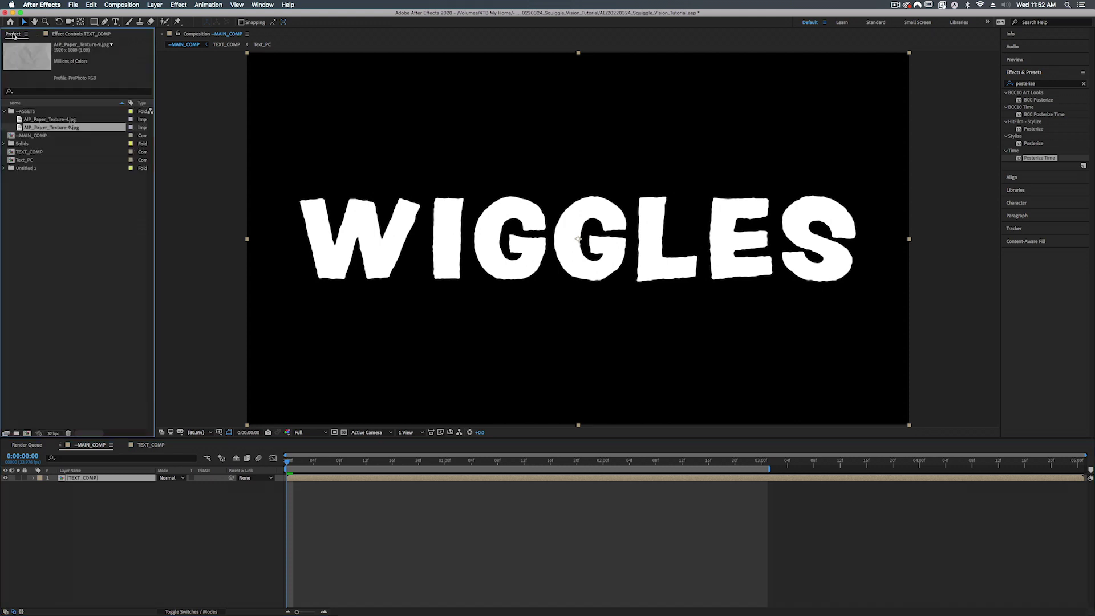
left_click(46, 120)
left_click_drag(45, 122, 82, 488)
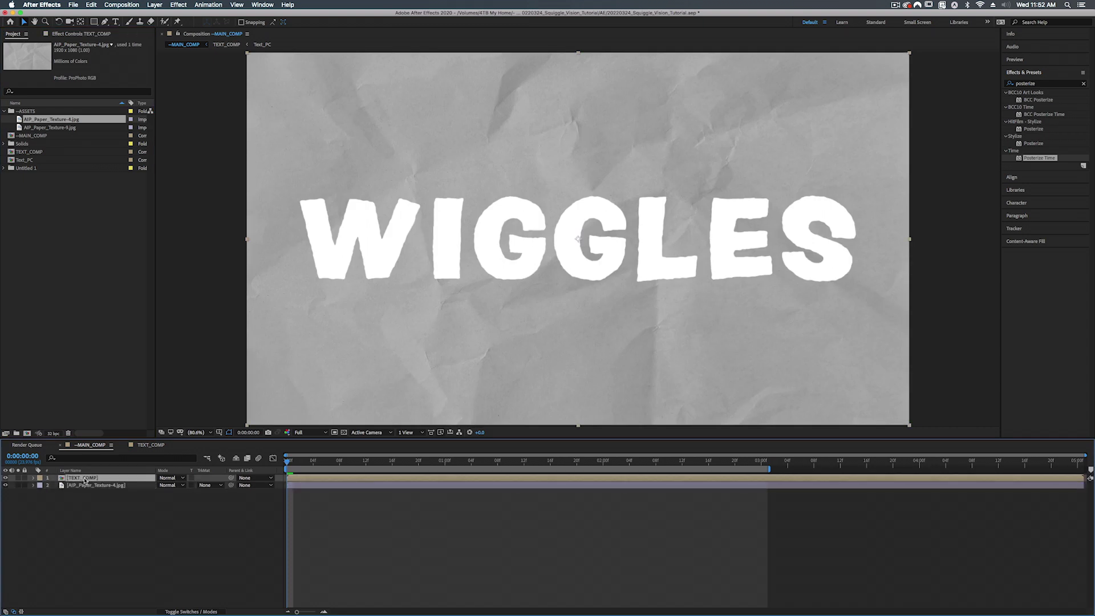
Apply a Fill effect to TEXT_COMP, colouring it with the light-blue library swatch.
double_click(1042, 83)
type("fill")
left_click_drag(1034, 144, 89, 480)
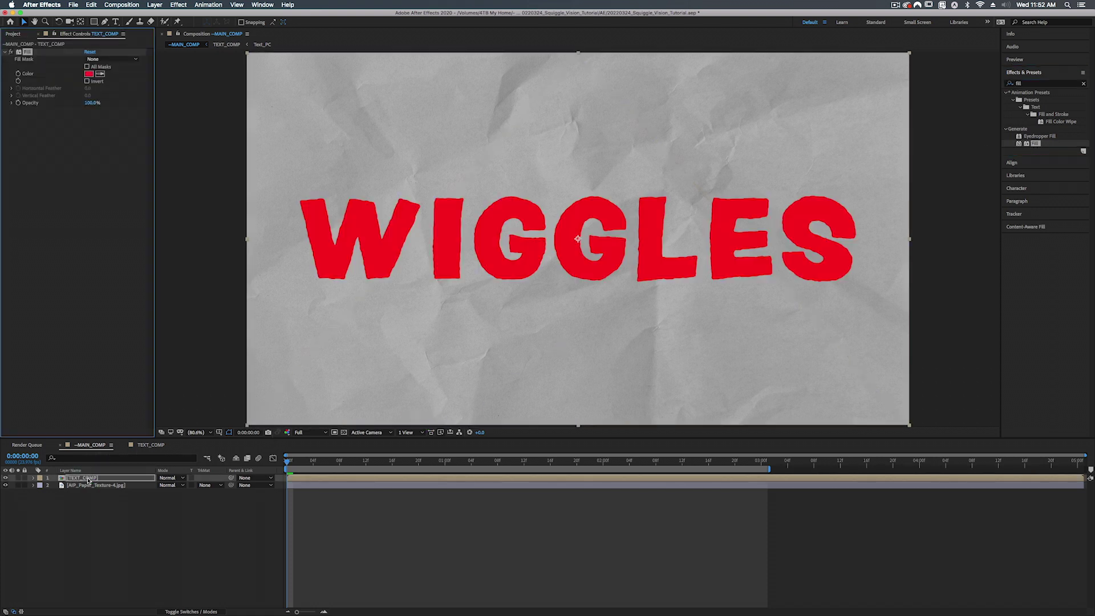
left_click(1034, 176)
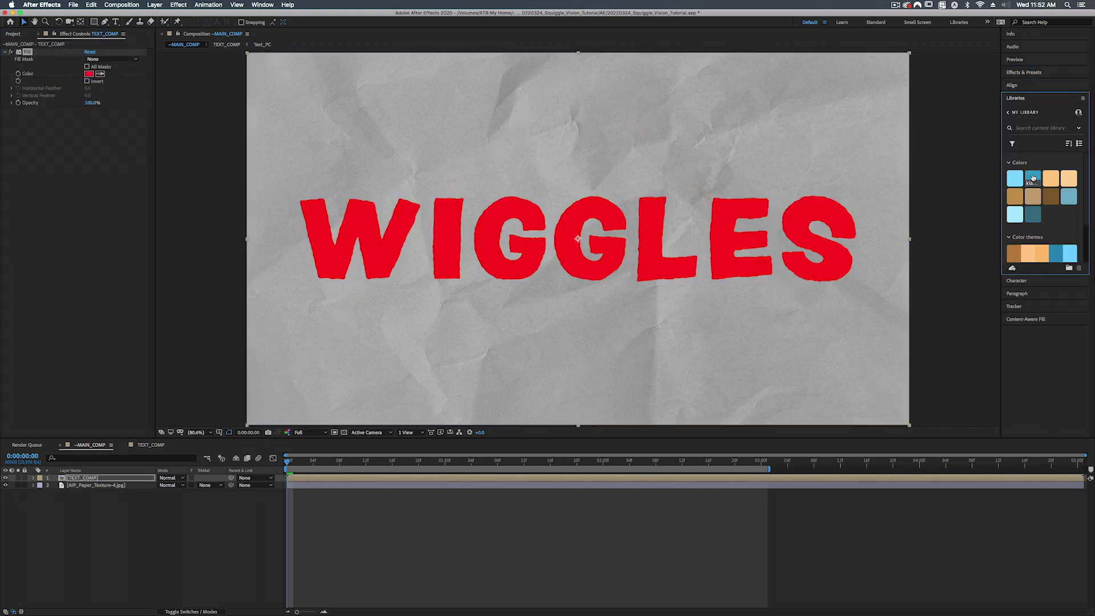
left_click(101, 74)
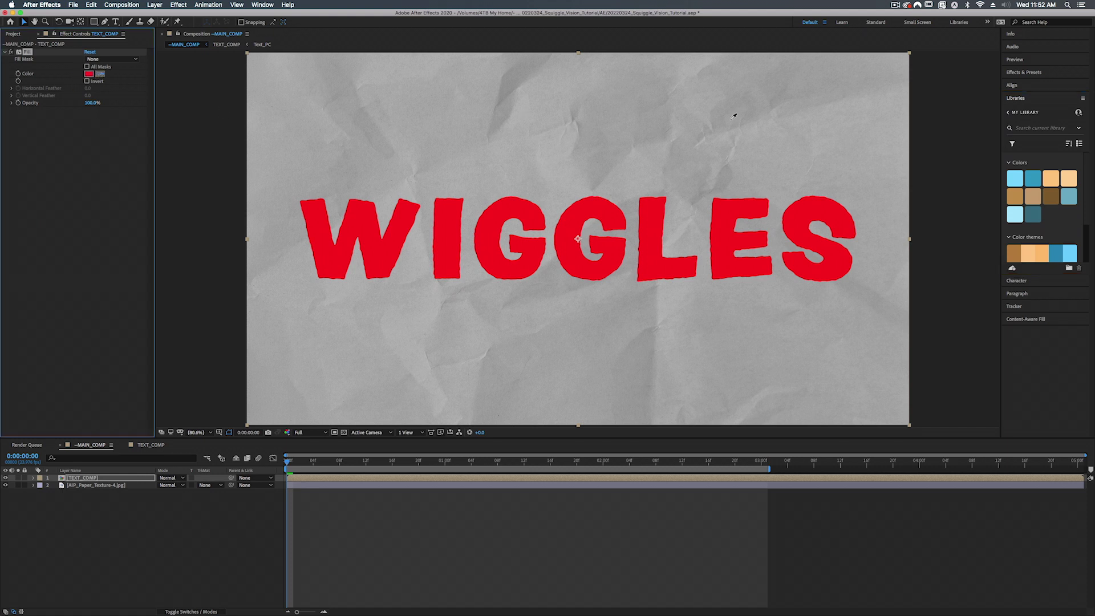
left_click(1018, 175)
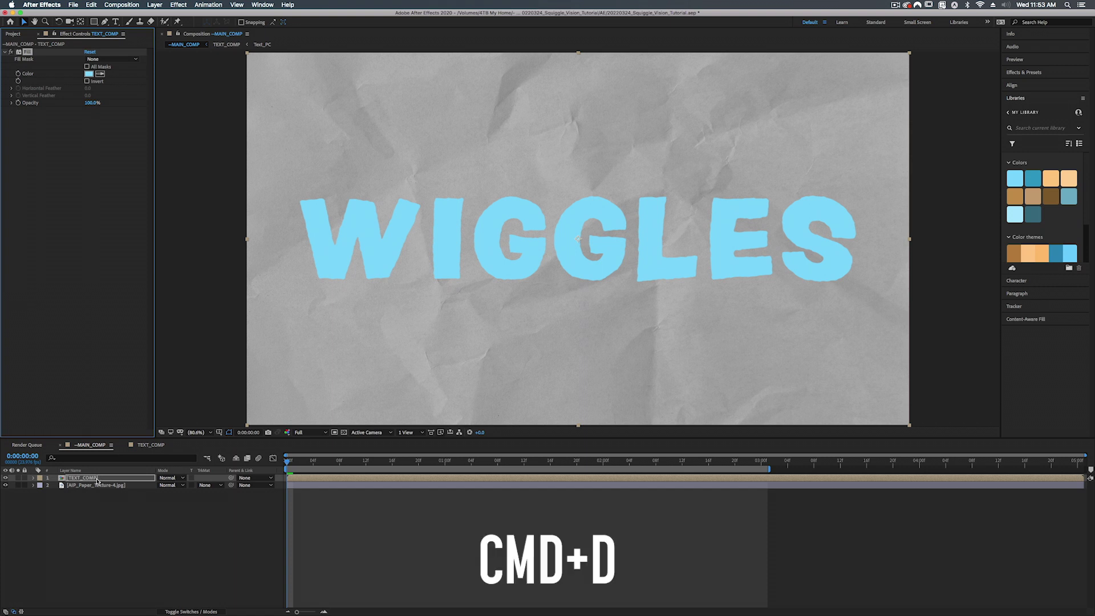
Duplicate the Fill effect on TEXT_COMP, then delete the extra Fill 2 copy.
key("ctrl+d")
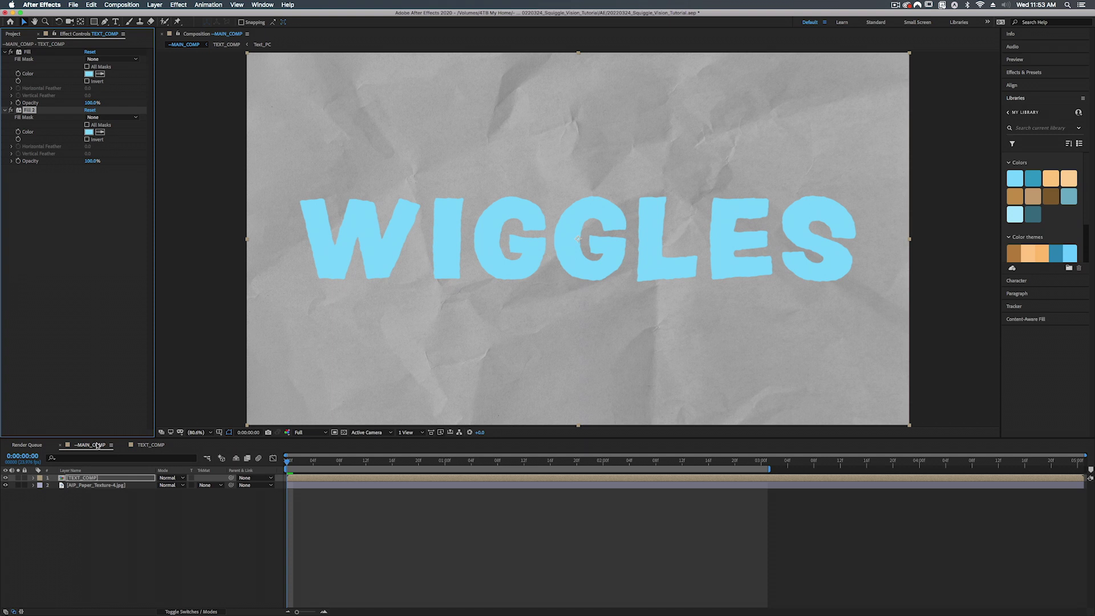
left_click(26, 53)
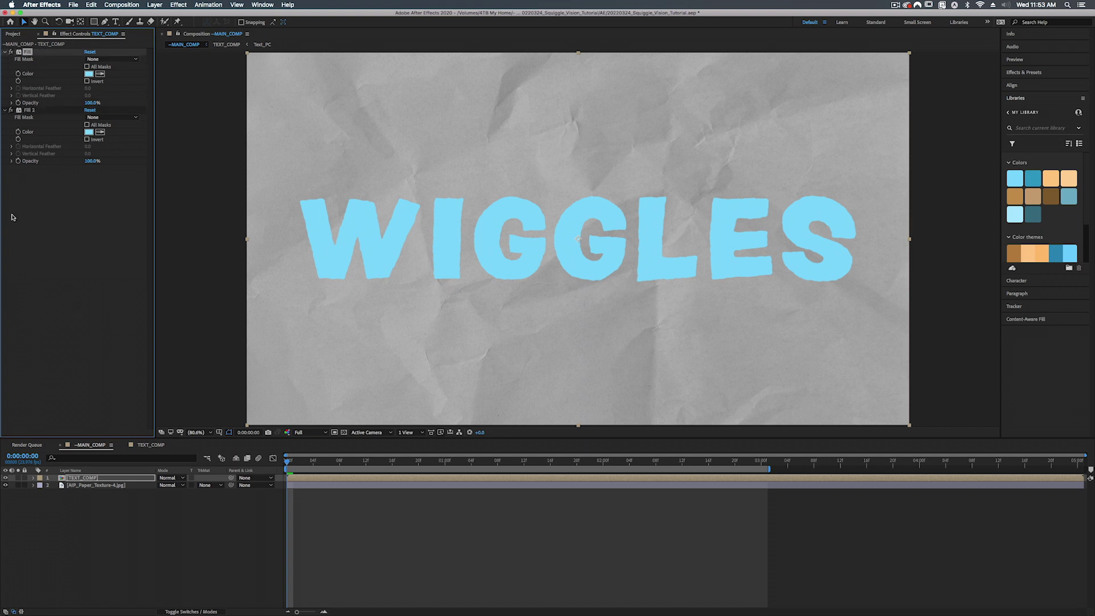
left_click(27, 111)
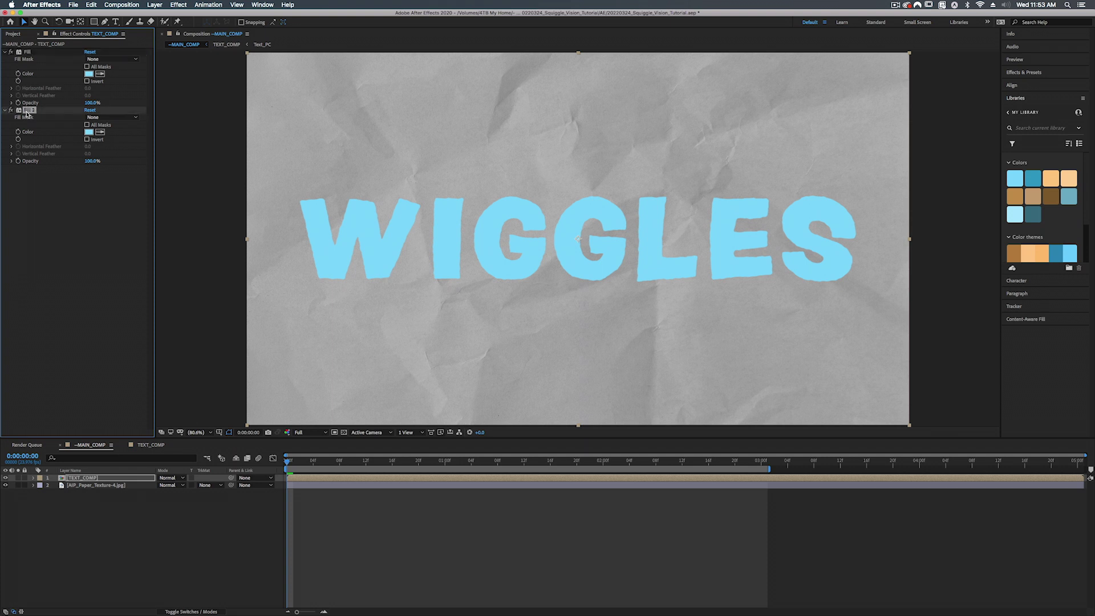
key("Delete")
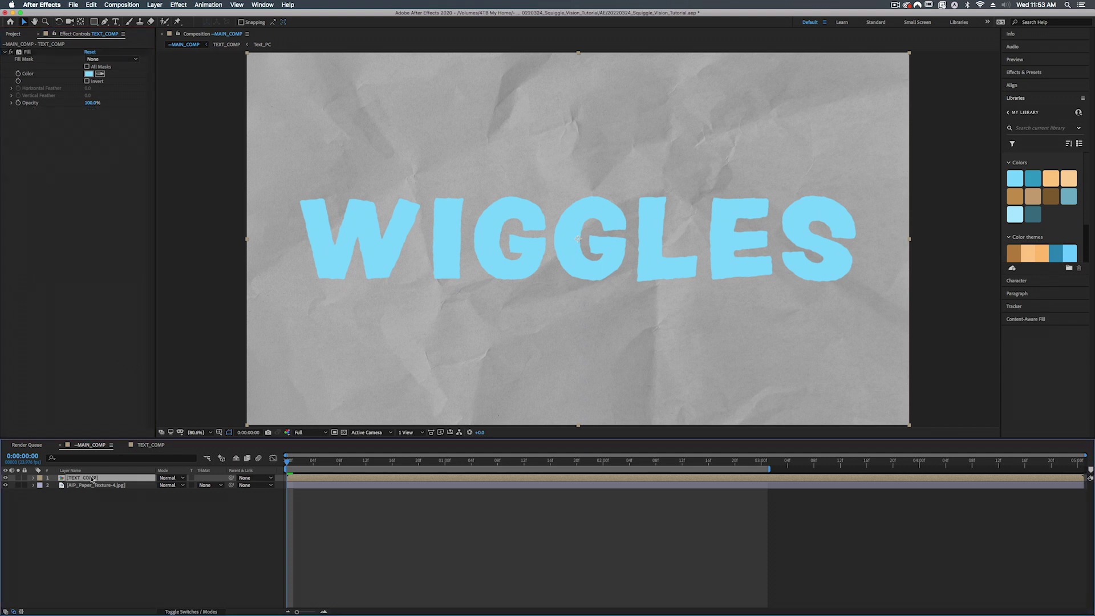
Duplicate the TEXT_COMP layer and set the top copy's Fill to the dark teal library swatch.
key("super+d")
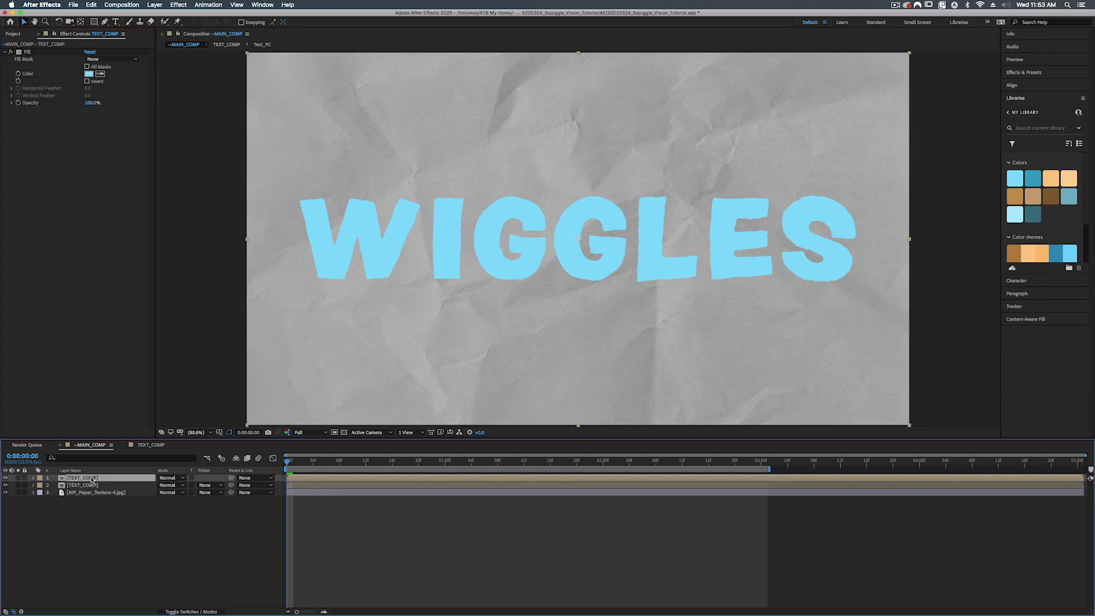
left_click(100, 74)
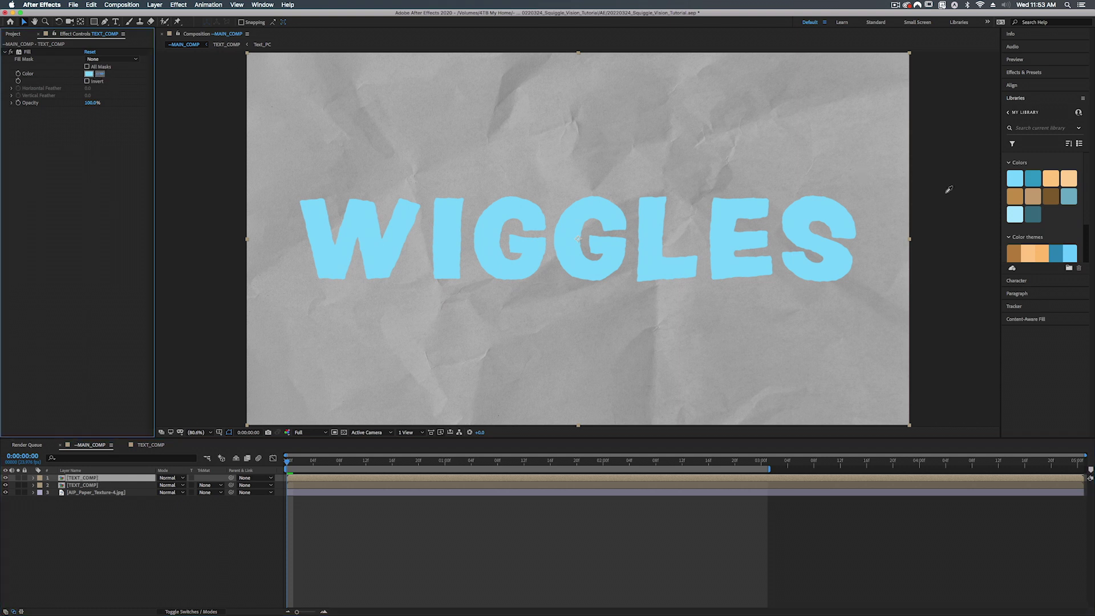
left_click(1033, 212)
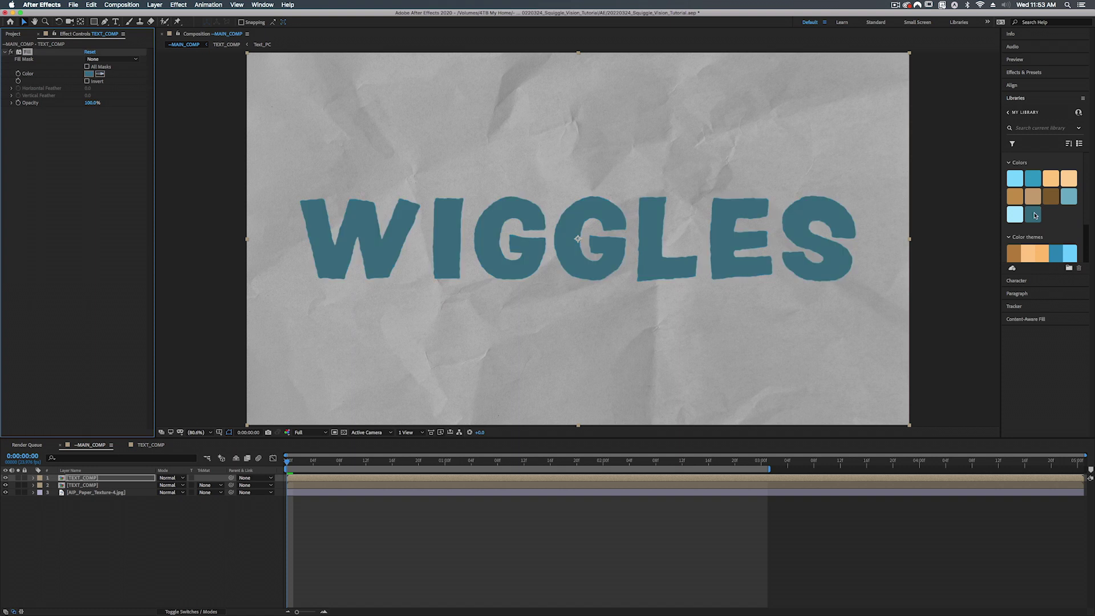
Add a Minimax effect to the top text layer, set to Maximum on Alpha and Color.
left_click(1035, 74)
left_click(1033, 84)
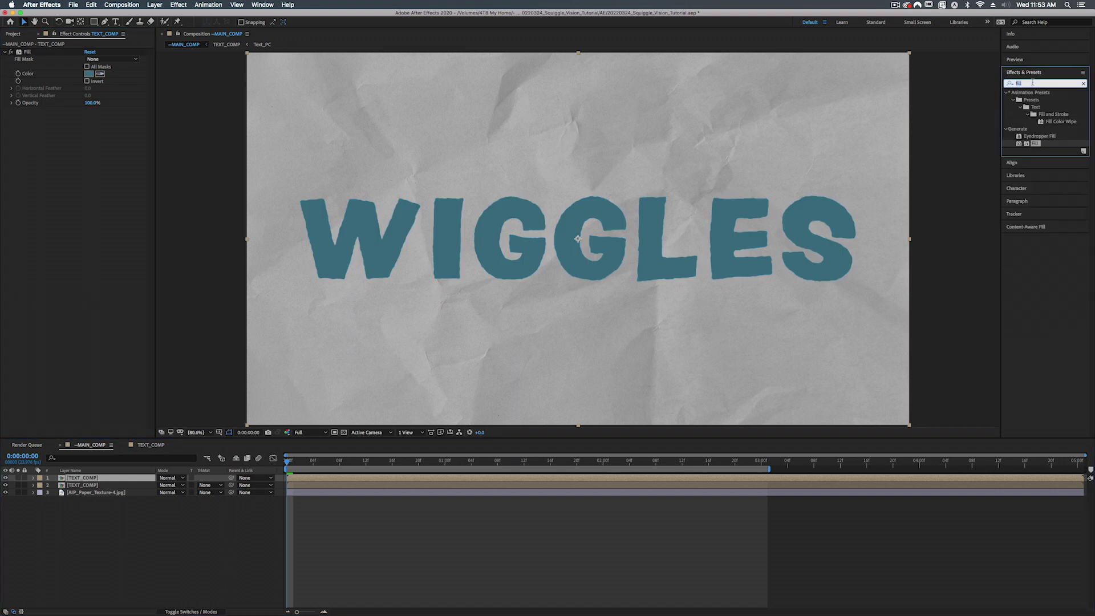
type("mini")
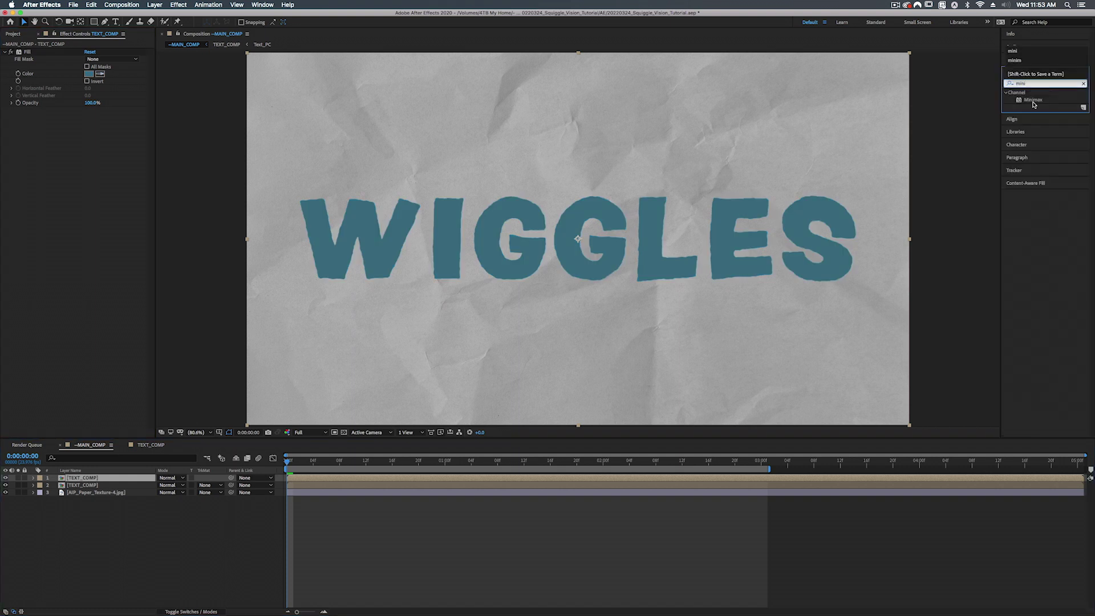
left_click_drag(1033, 103, 118, 479)
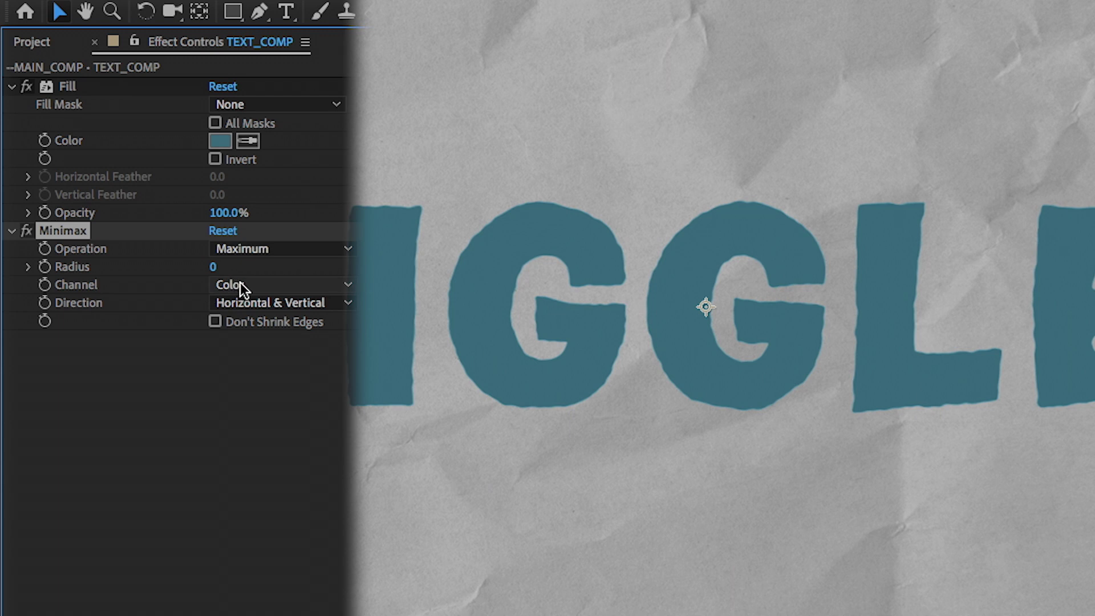
left_click(241, 284)
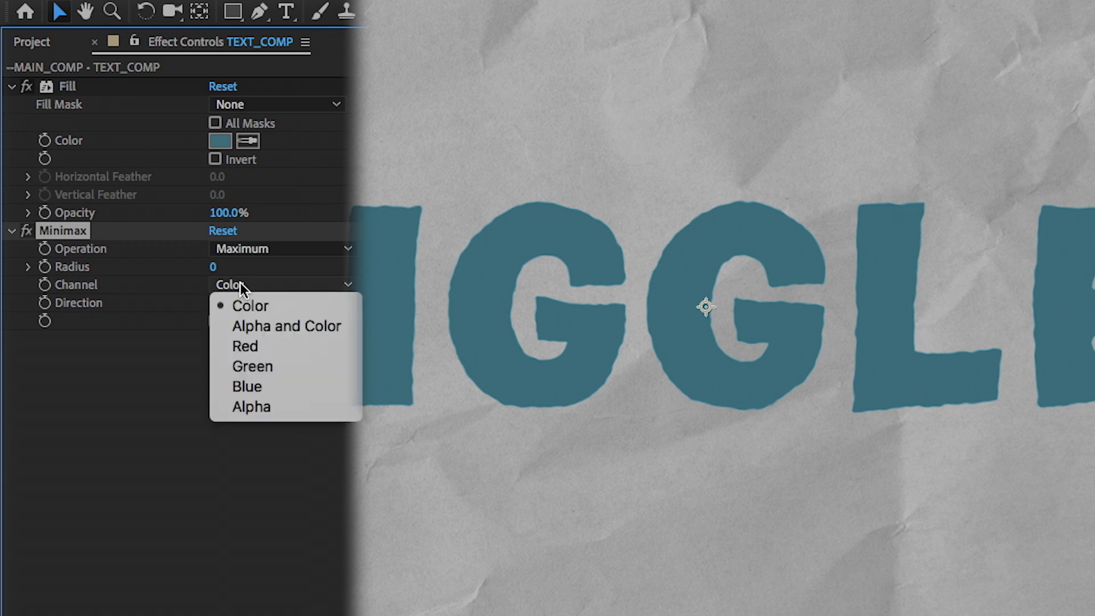
left_click(262, 327)
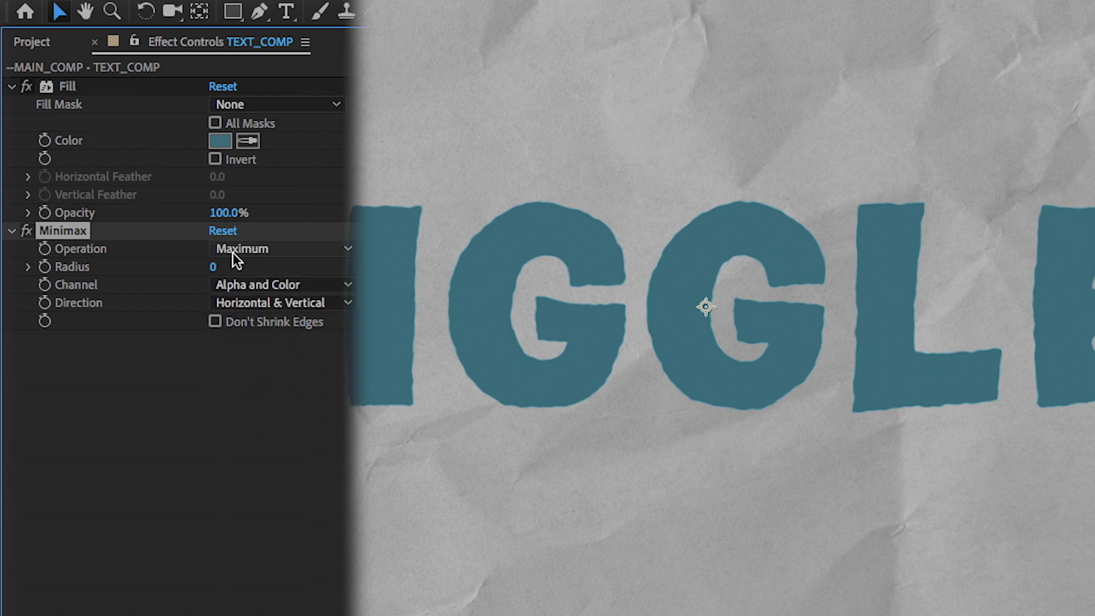
left_click(212, 269)
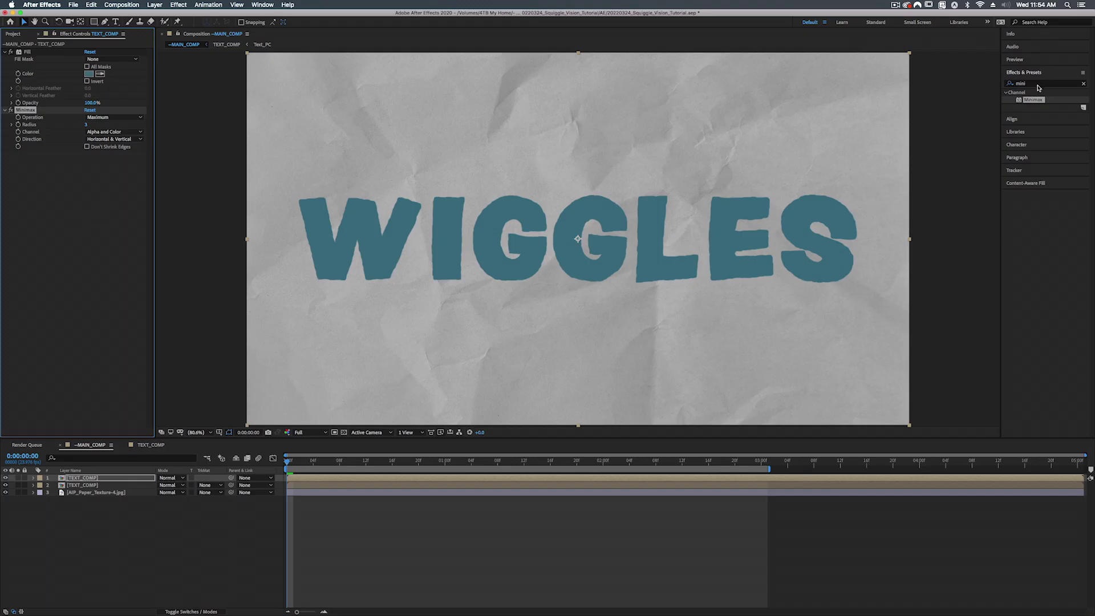
Apply CC Composite to the top text layer with Composite Original set to Silhouette Alpha.
left_click(1038, 86)
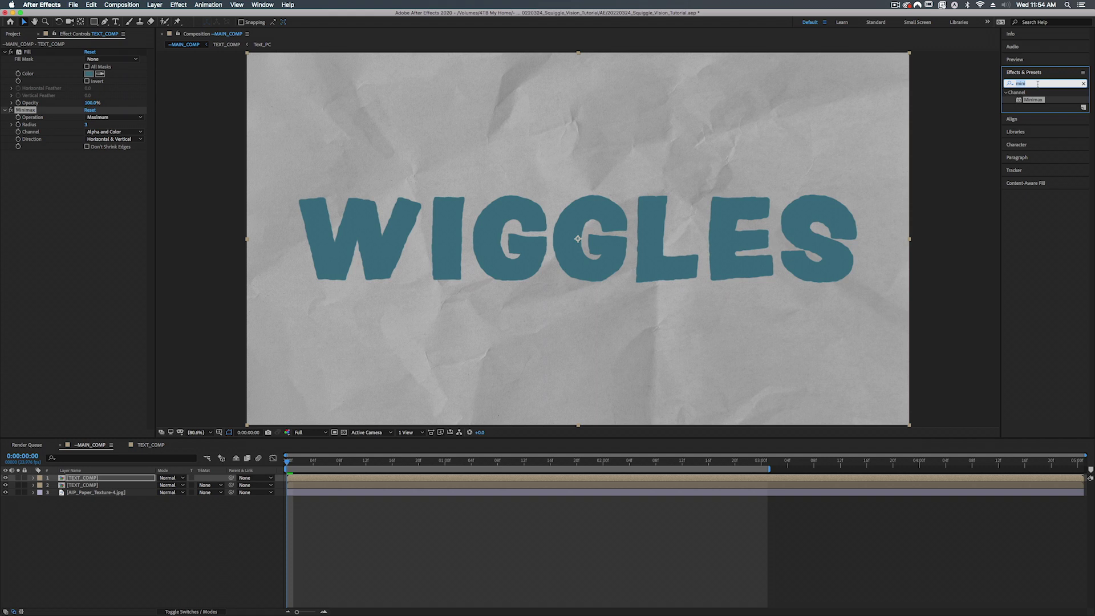
type("cc comp")
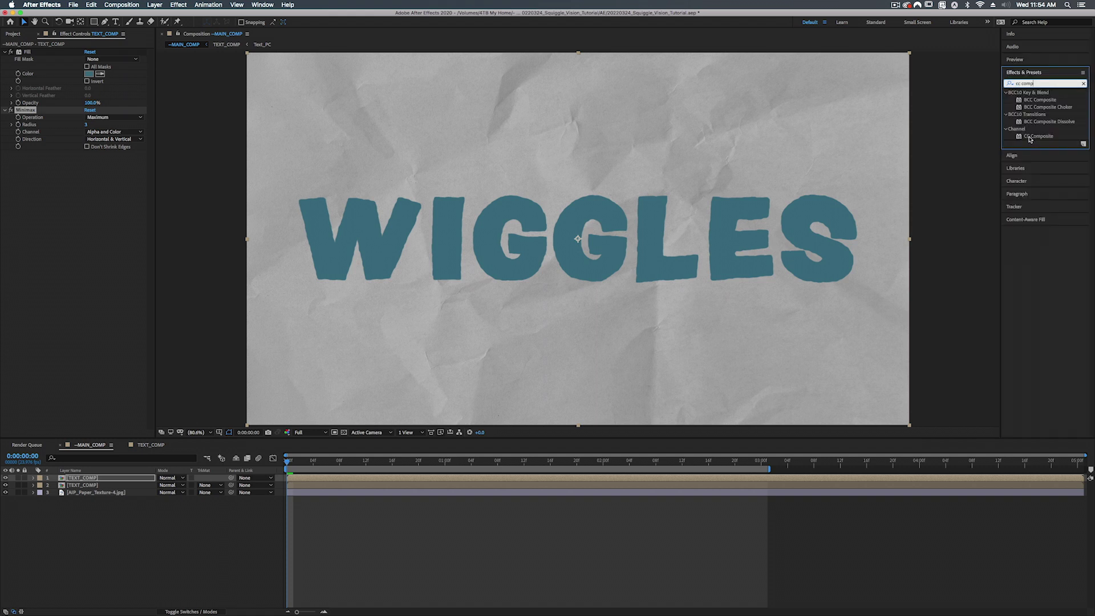
left_click_drag(1030, 139, 96, 478)
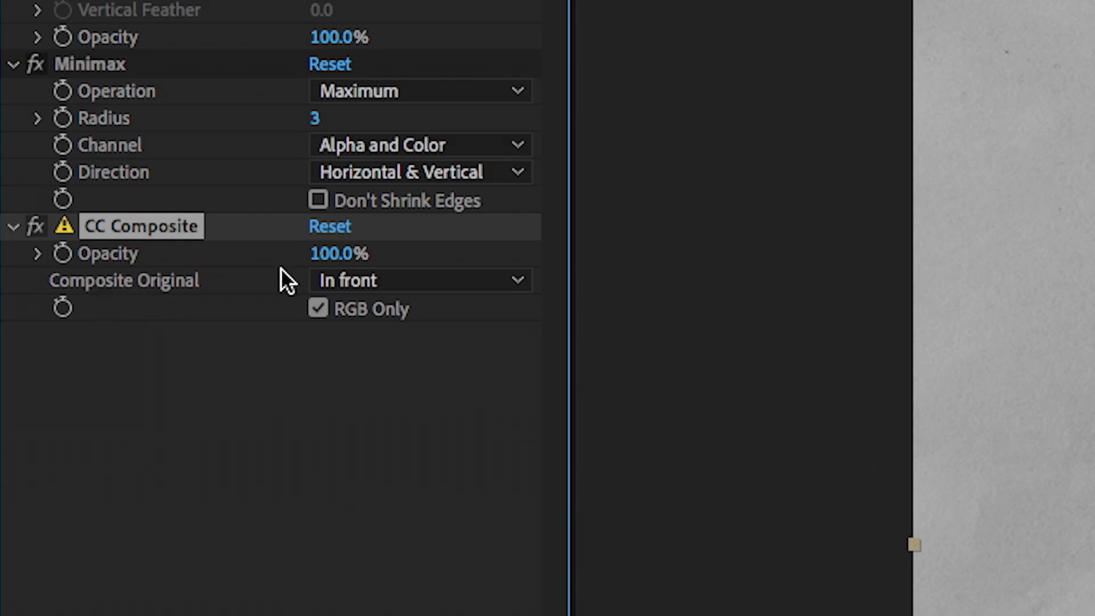
left_click(362, 280)
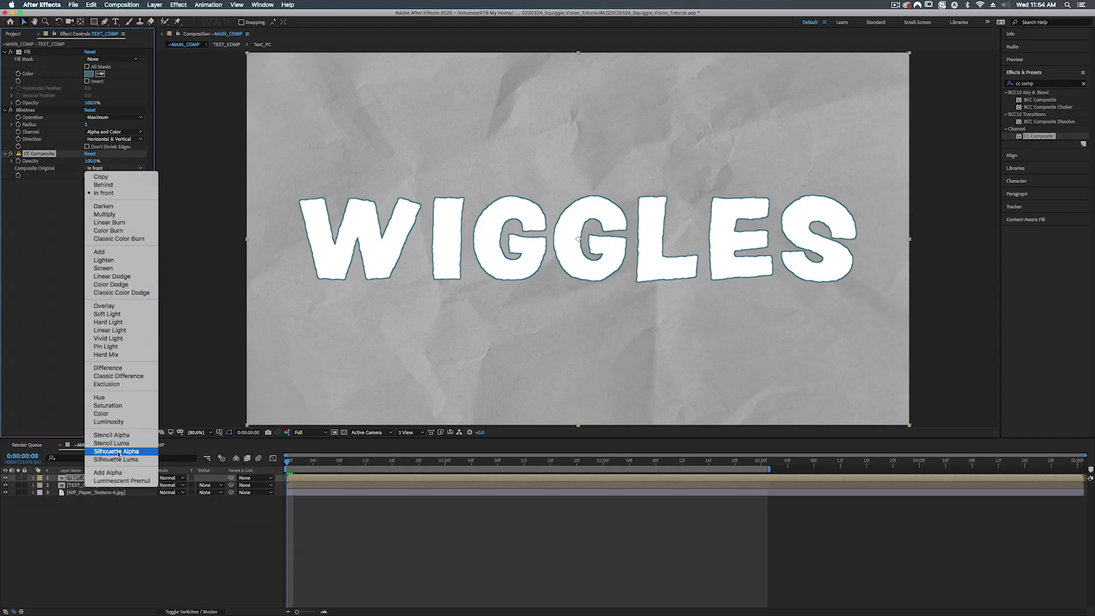
left_click(119, 452)
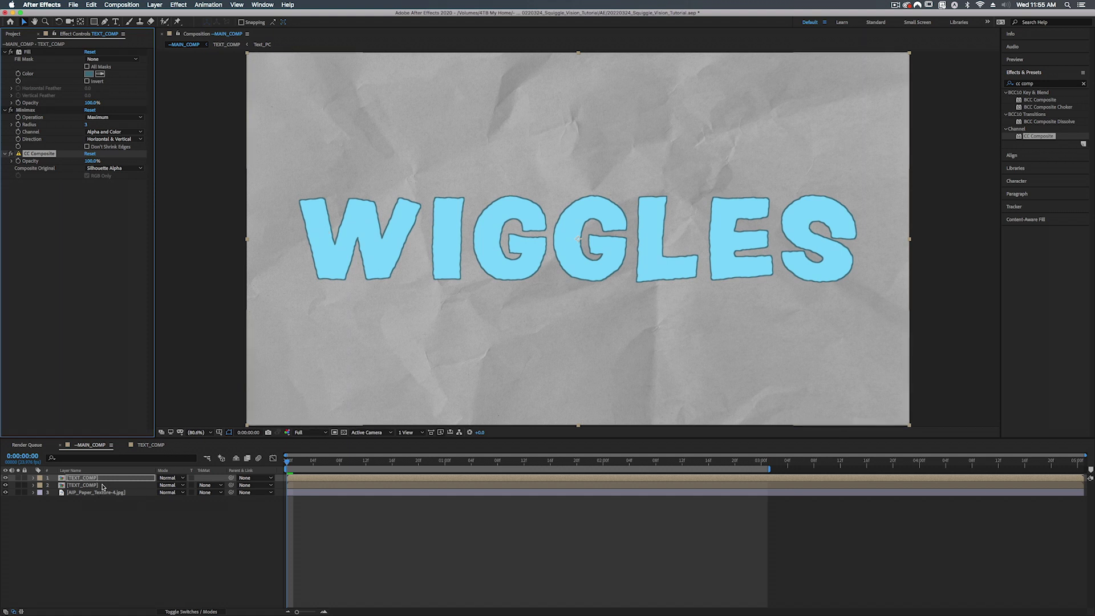
left_click(147, 445)
double_click(86, 491)
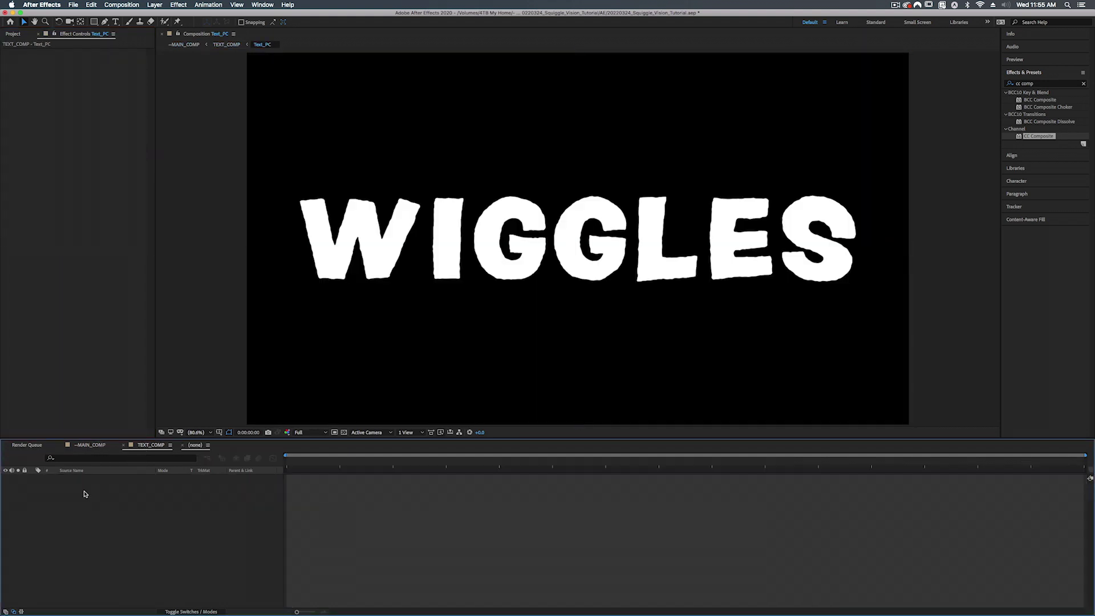
double_click(85, 479)
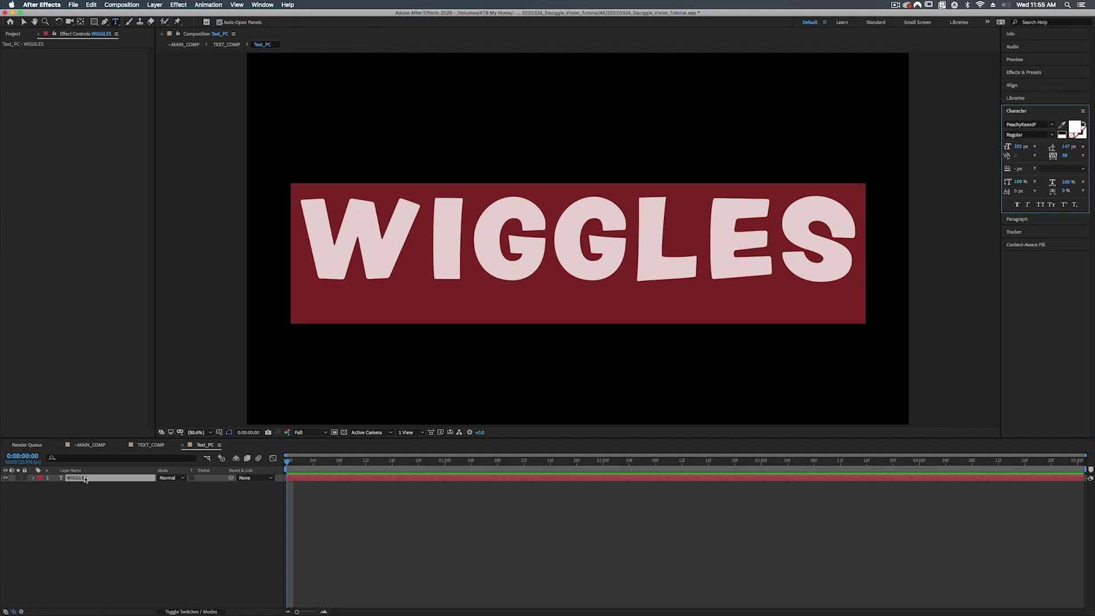
type("NYTHING")
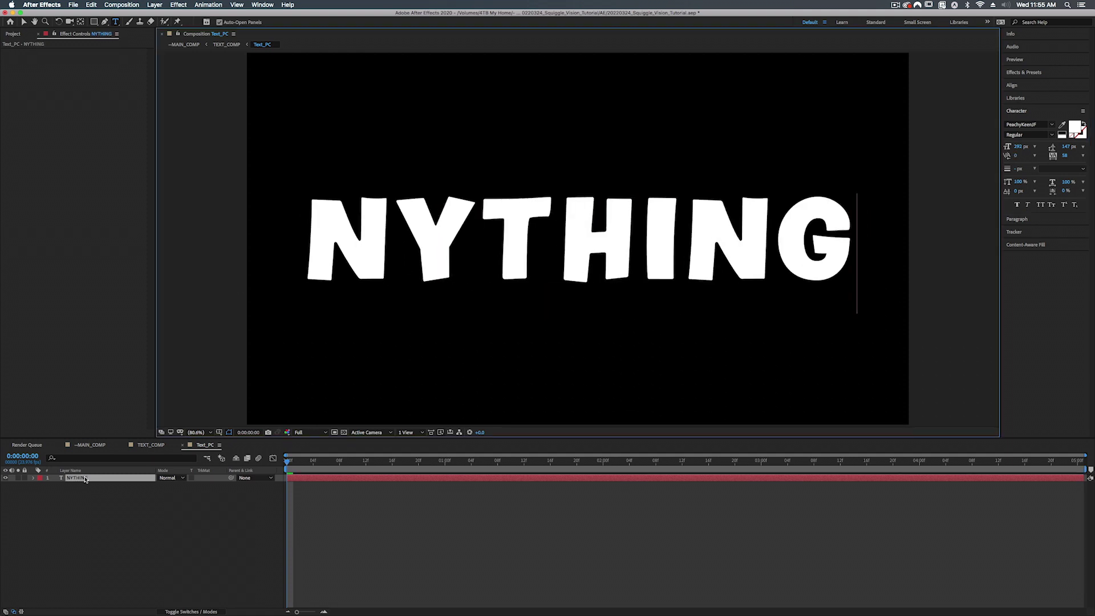
left_click(300, 244)
type("A")
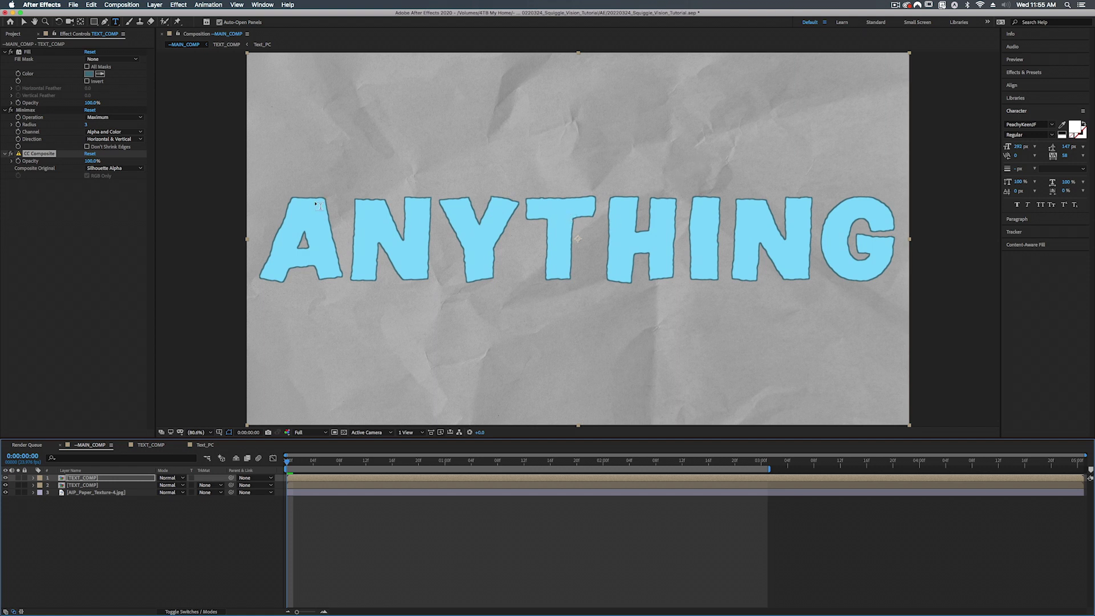
key("super+z")
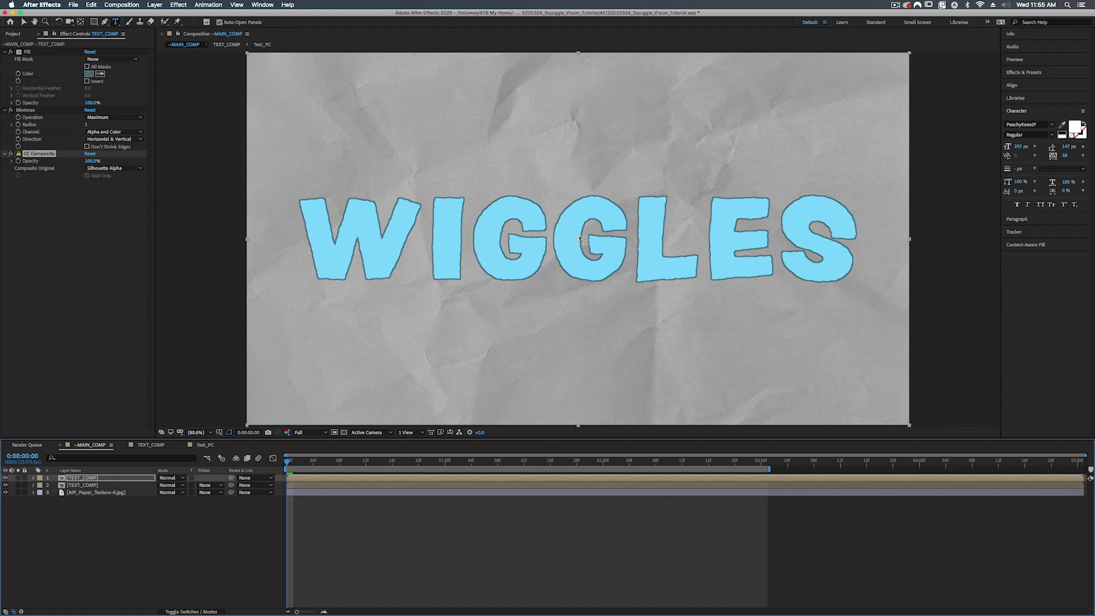
Place AIP_Paper_Texture-9.jpg above all layers and set its blend mode to Overlay.
left_click(97, 492)
left_click(13, 34)
left_click(35, 127)
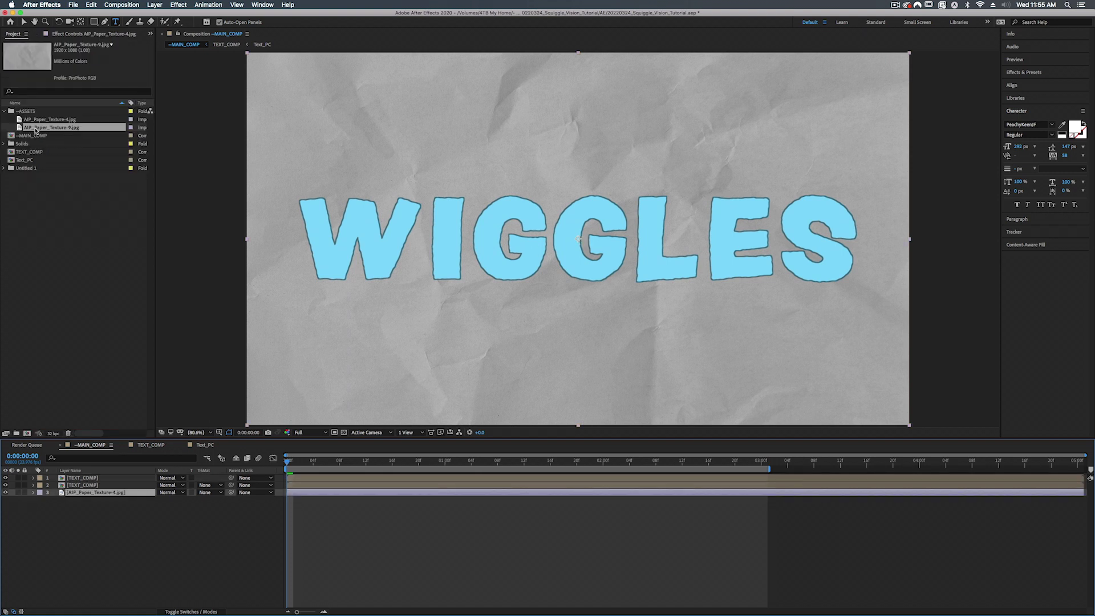
left_click_drag(35, 127, 89, 477)
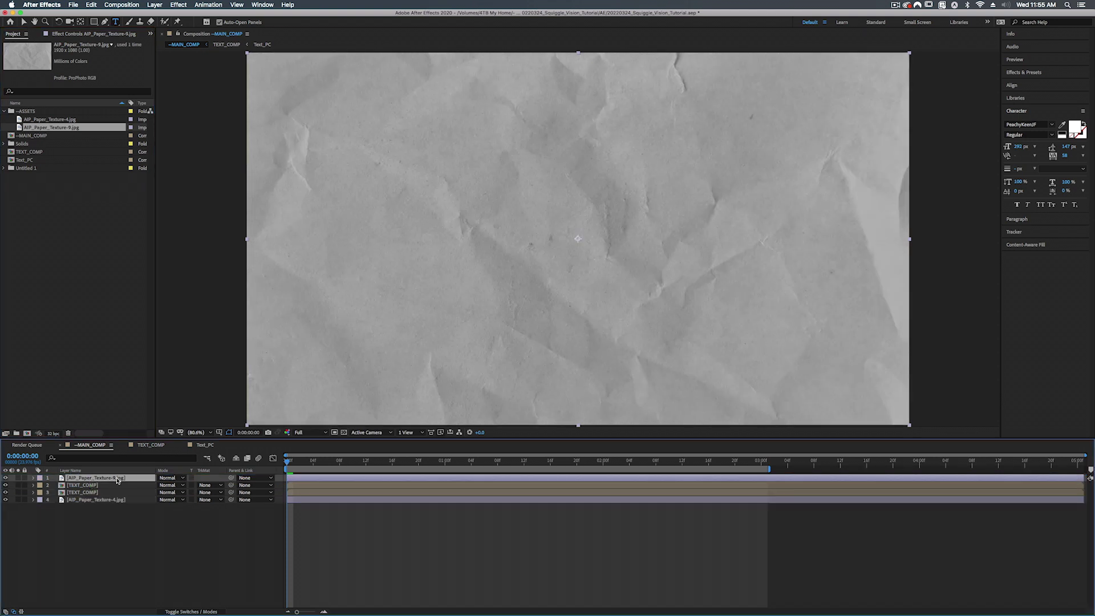
left_click(168, 478)
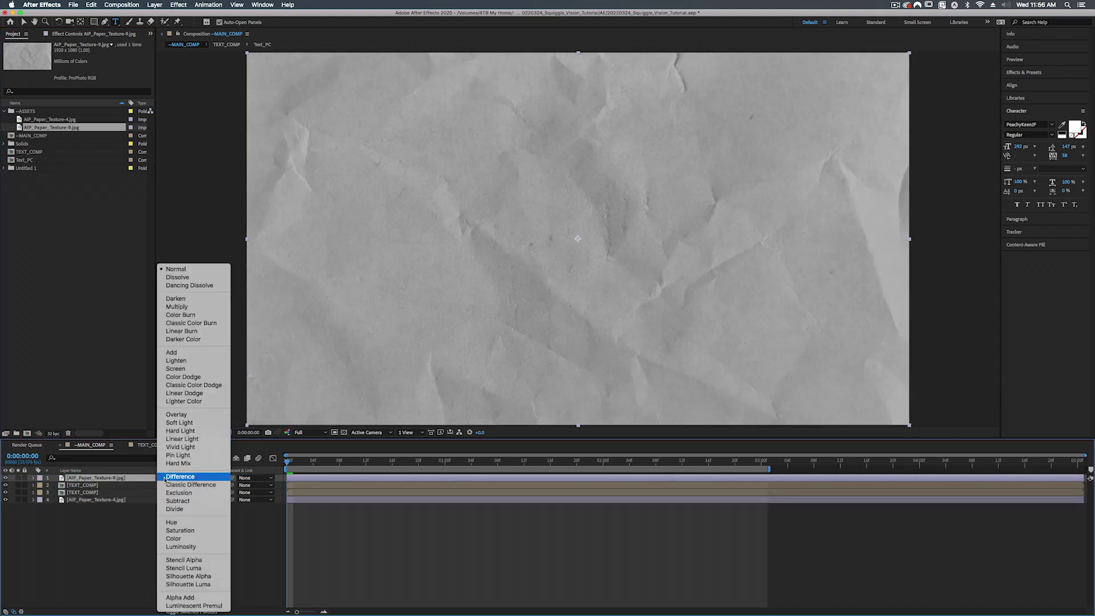
left_click(177, 415)
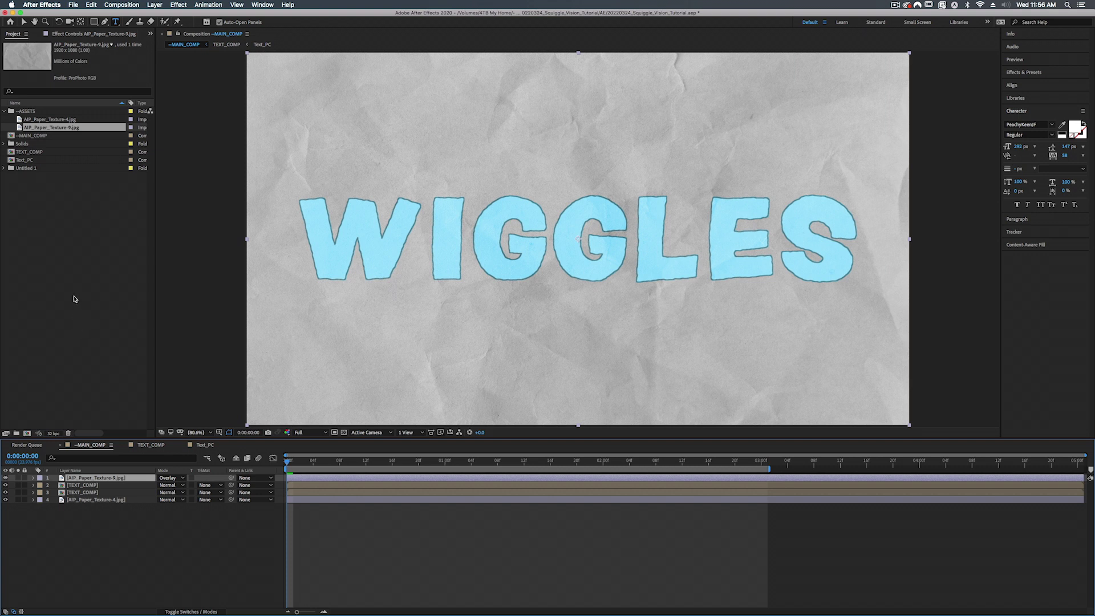
Apply Curves to the top paper texture and bend it into a contrast-boosting S-curve.
left_click(1025, 72)
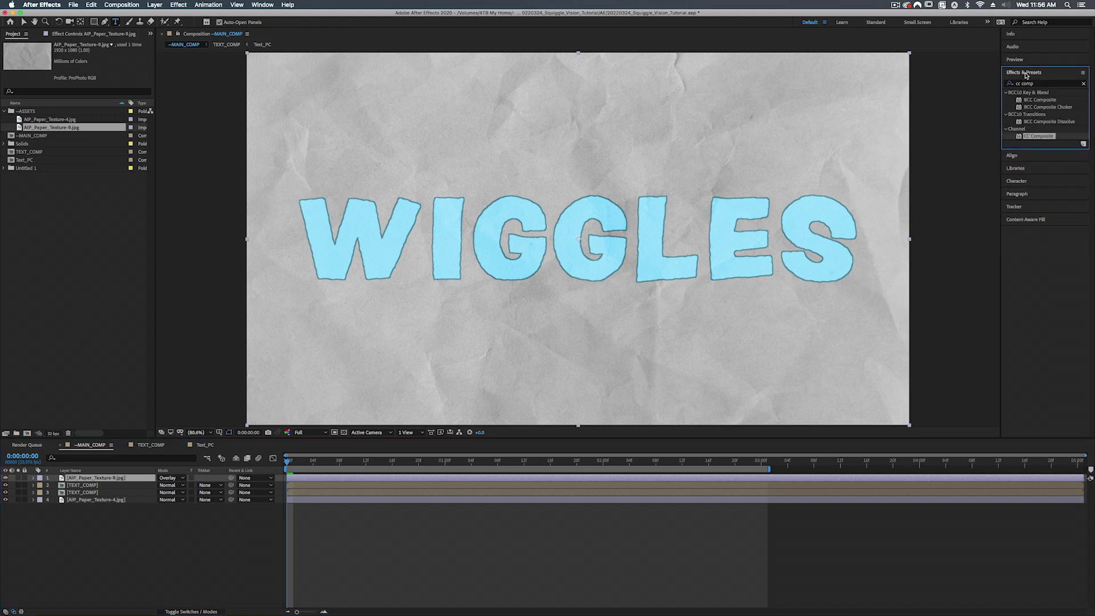
left_click(1039, 85)
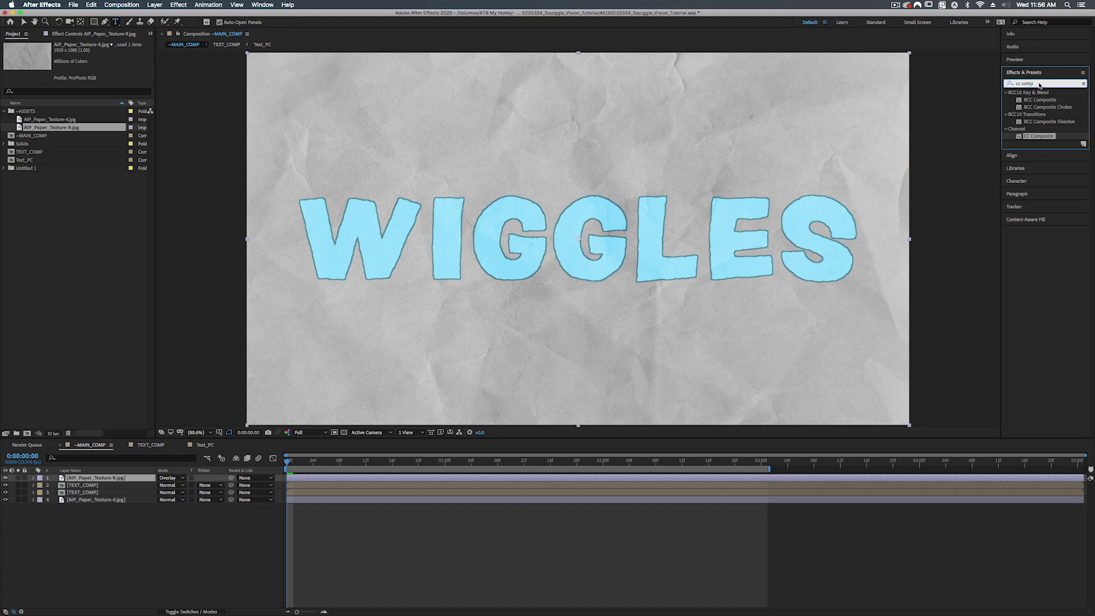
type("curves")
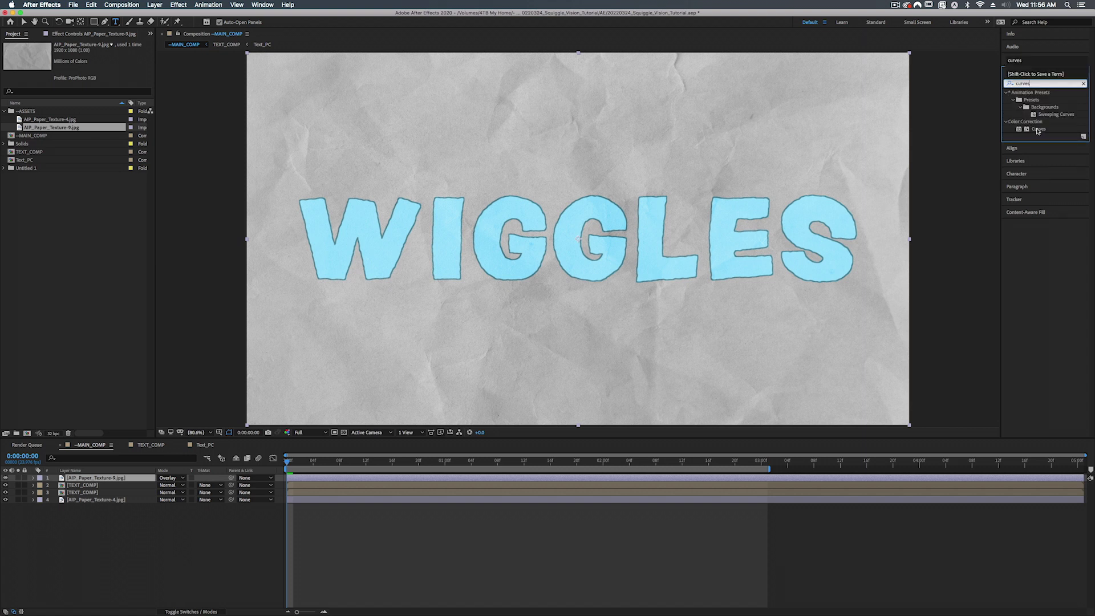
left_click_drag(1038, 131, 350, 480)
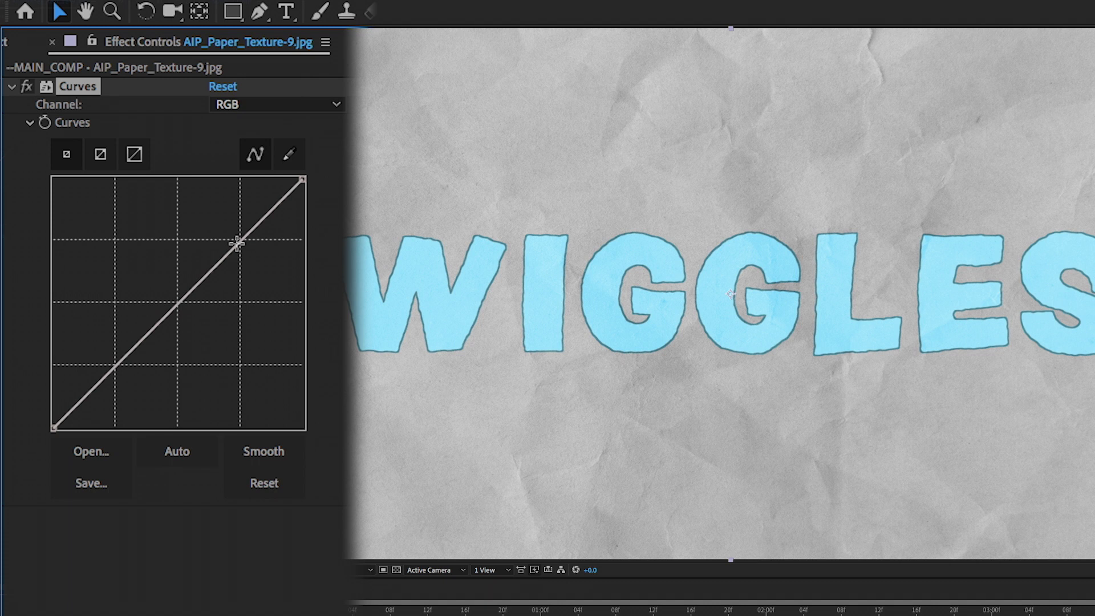
left_click_drag(235, 242, 231, 234)
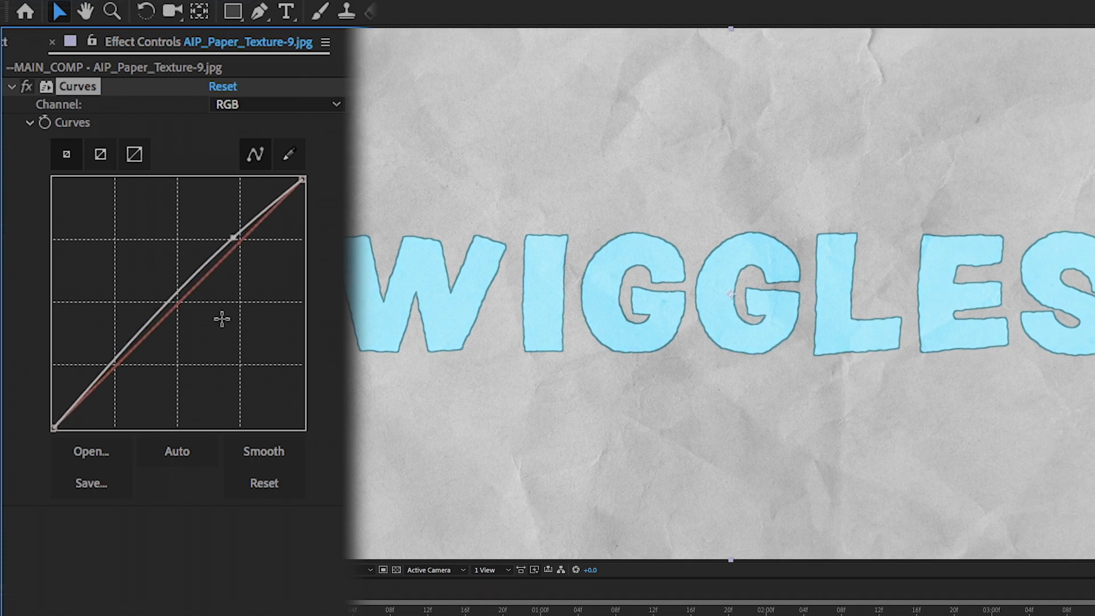
left_click_drag(115, 362, 127, 385)
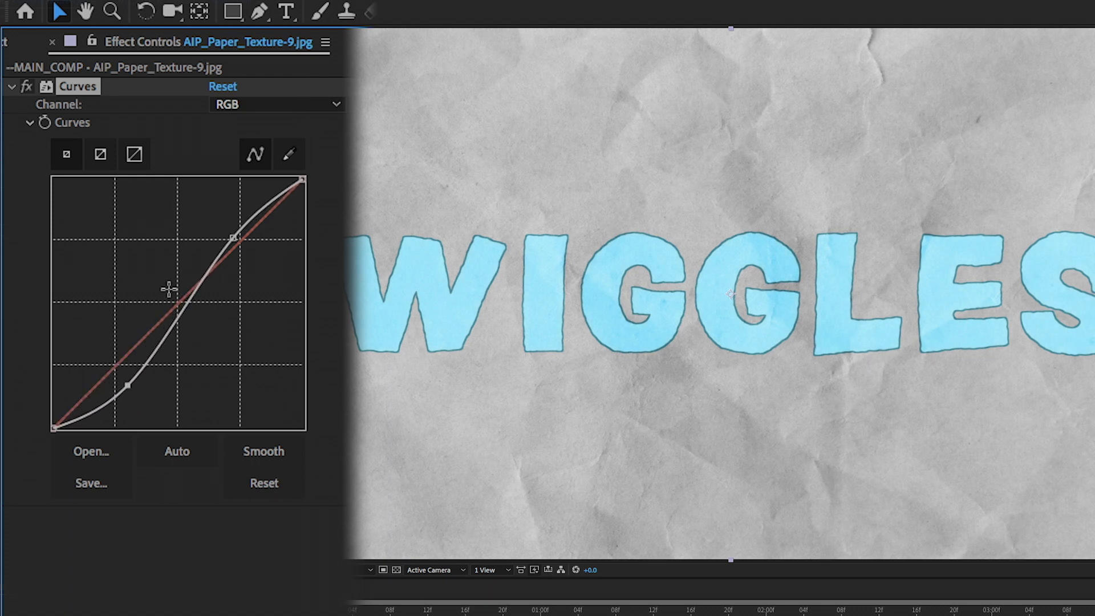
left_click_drag(230, 238, 233, 244)
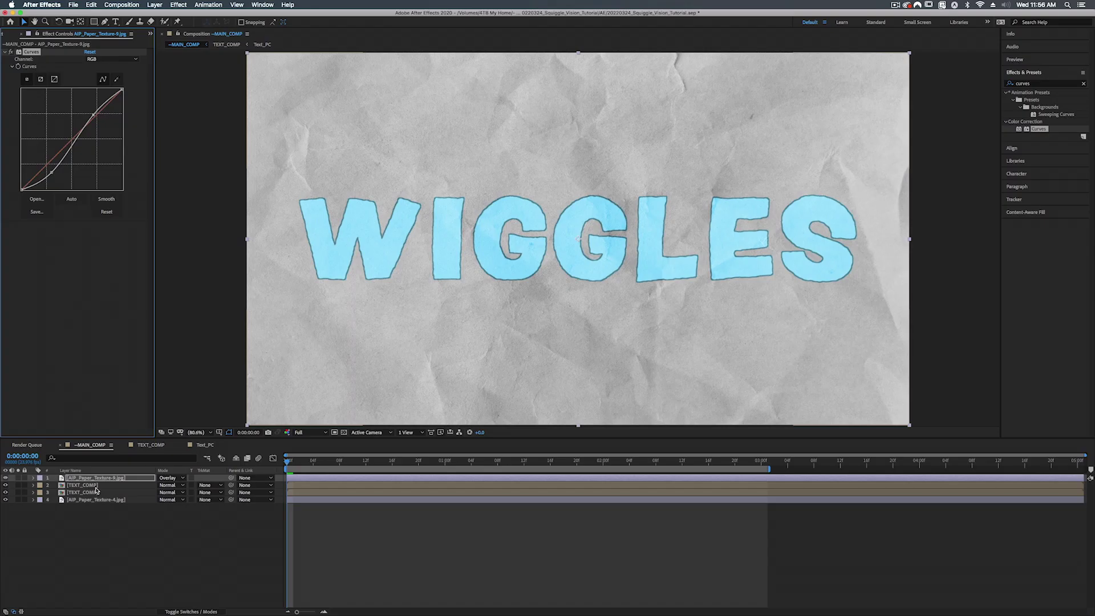
left_click(97, 491)
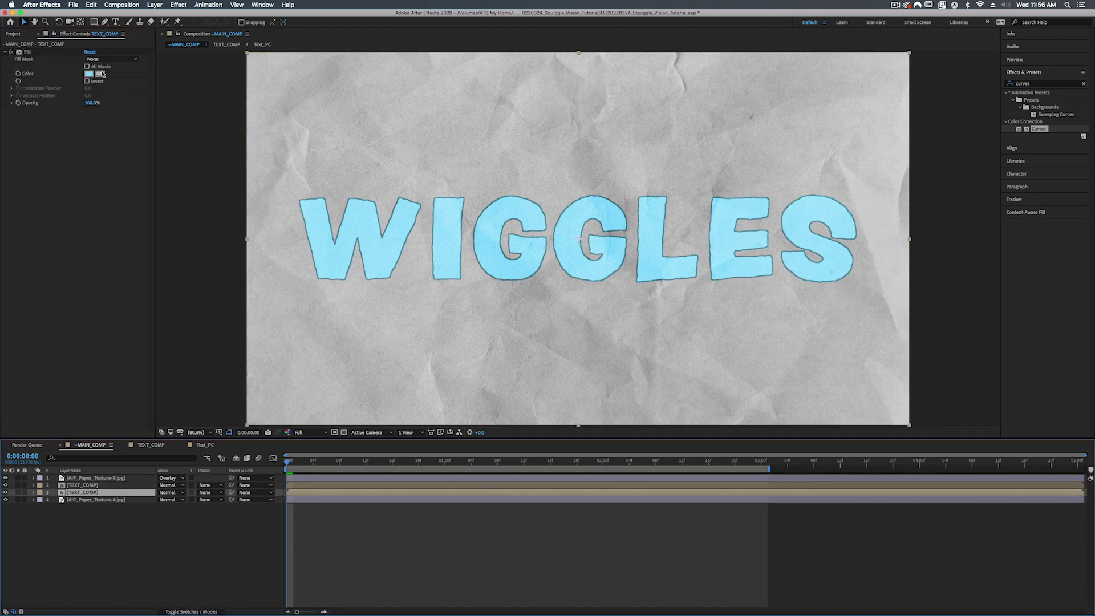
Set the WIGGLES Fill colour to the light-blue library swatch.
left_click(1040, 162)
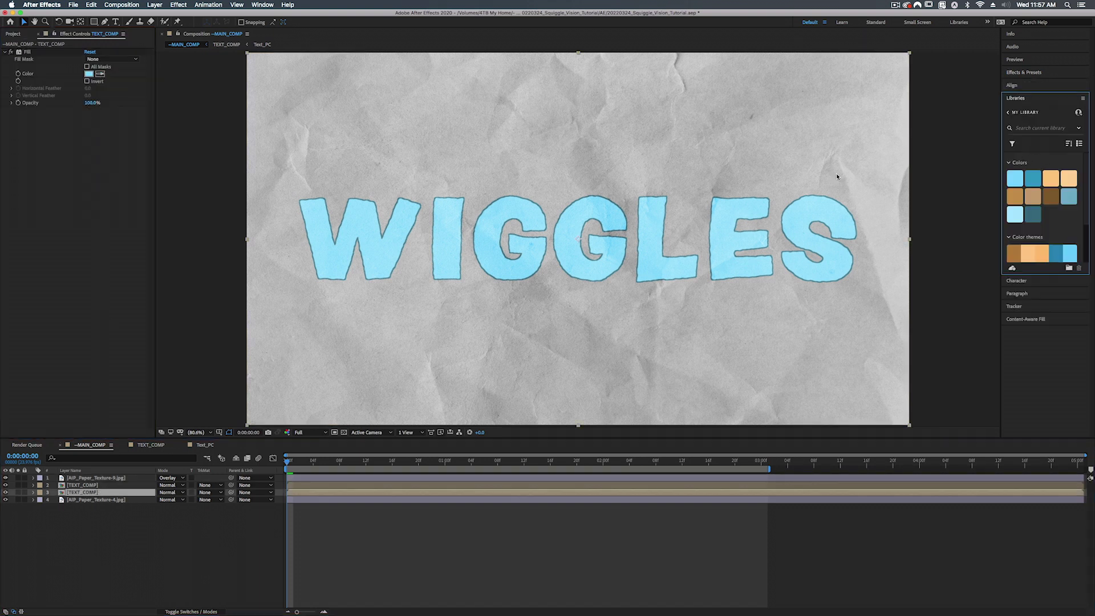
left_click(101, 75)
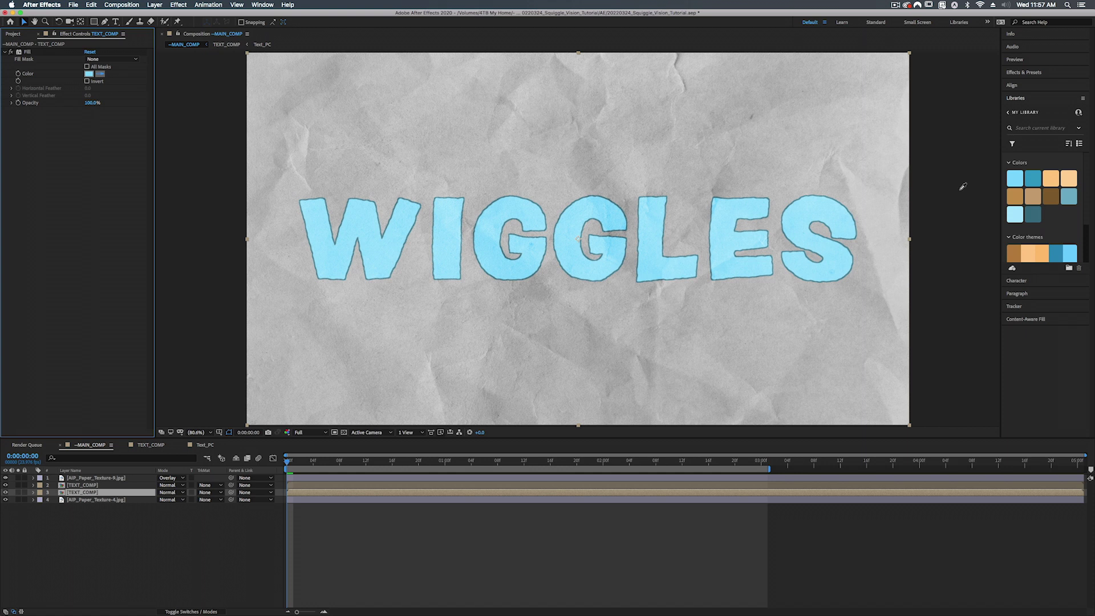
left_click(1069, 195)
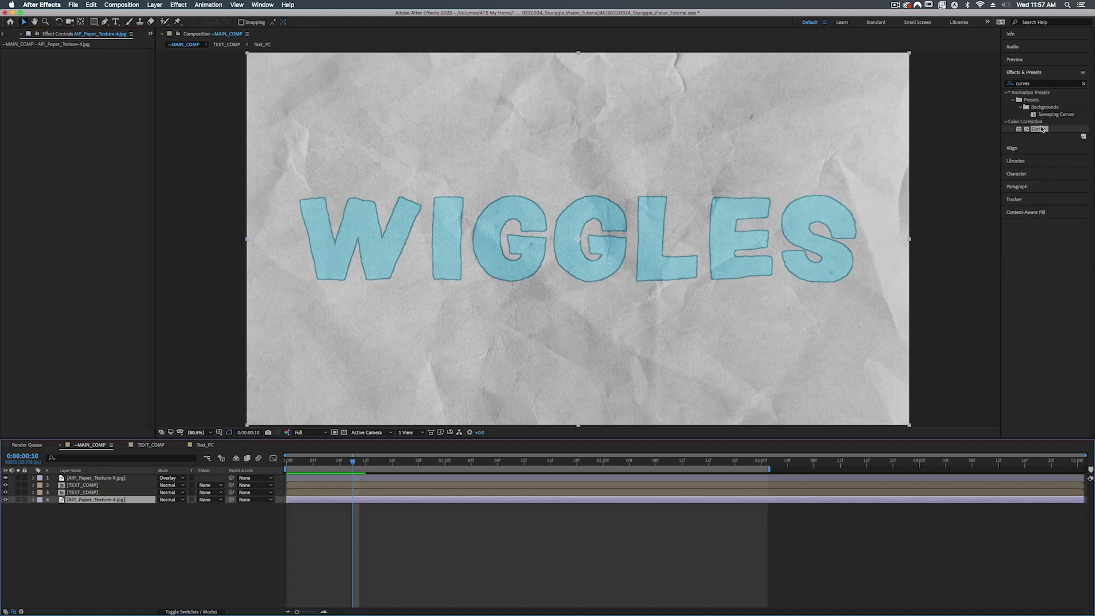
Apply Curves to the bottom AIP_Paper_Texture-4.jpg layer and shape an S-curve for contrast.
left_click_drag(1039, 129, 97, 500)
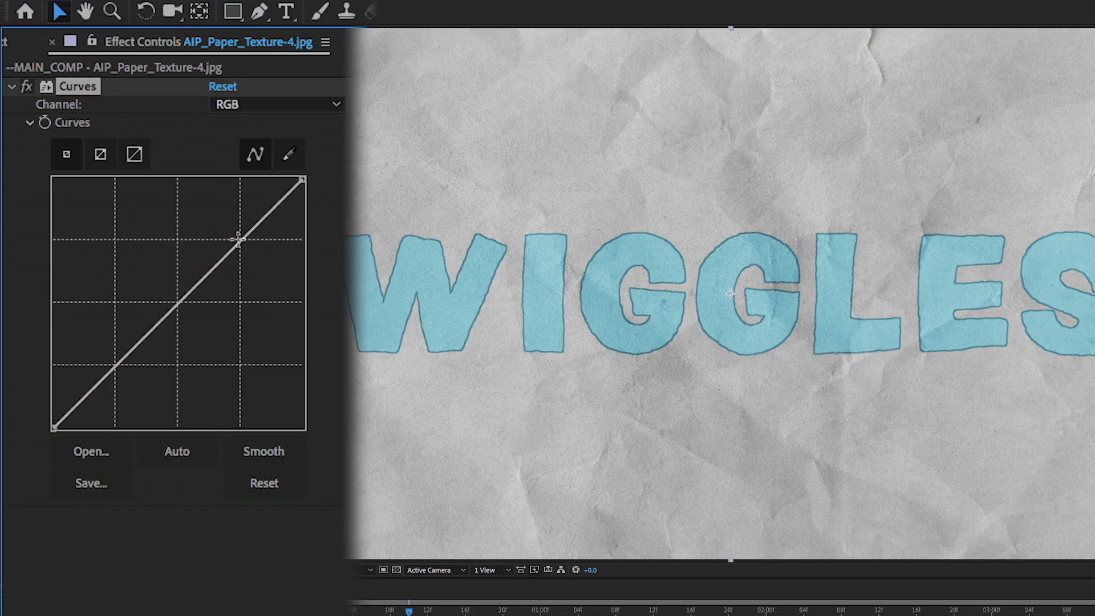
left_click_drag(96, 112, 94, 111)
left_click_drag(232, 236, 237, 236)
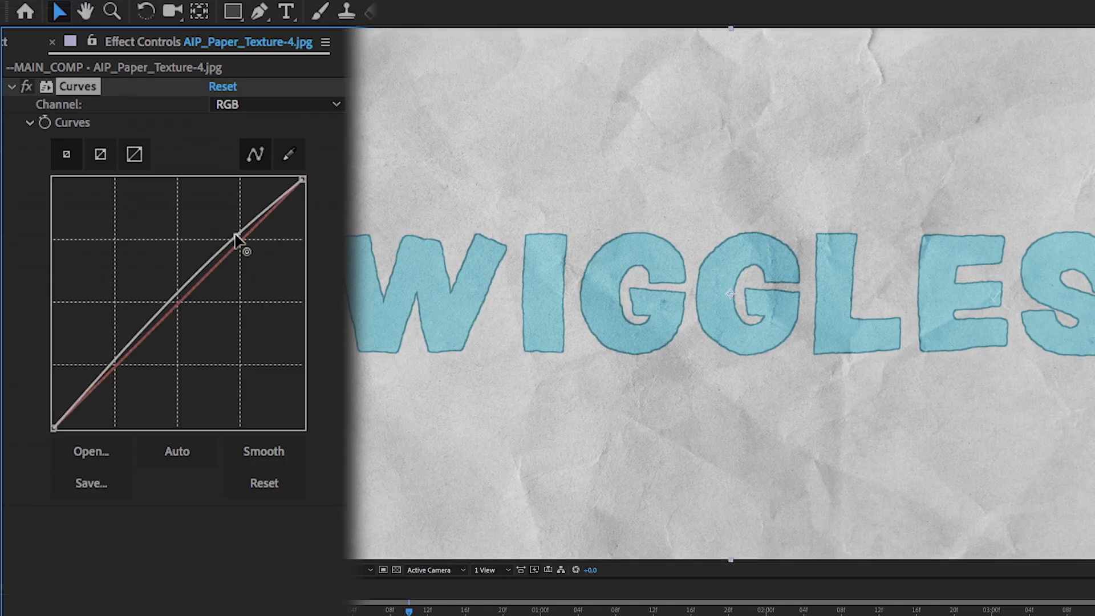
mouse_move(120, 362)
left_mouse_down()
mouse_move(139, 388)
mouse_move(131, 380)
left_mouse_up()
left_click_drag(236, 240, 236, 228)
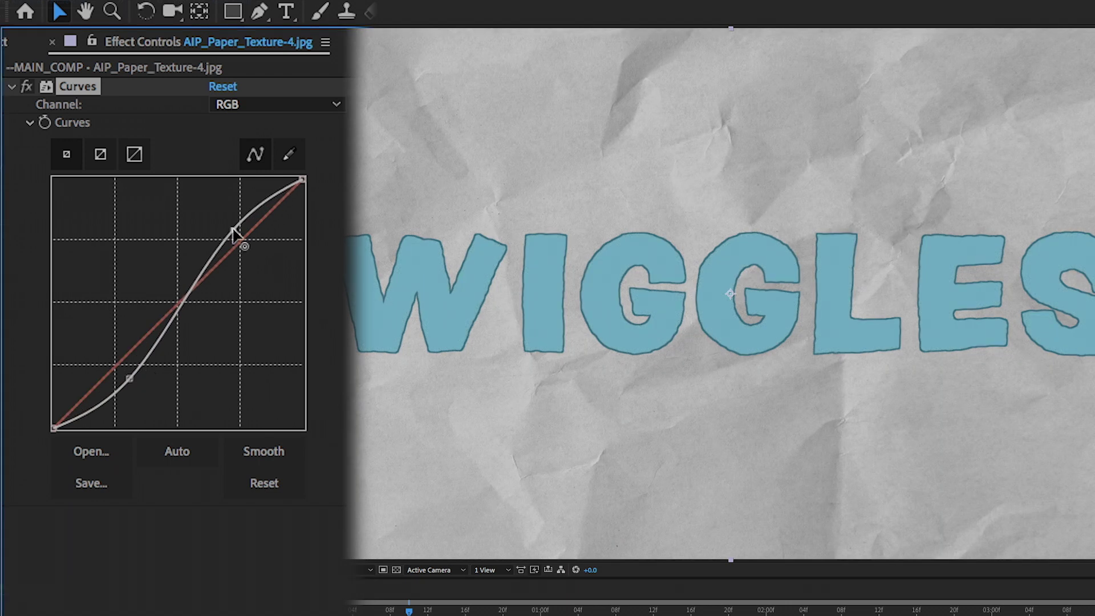
left_click(264, 451)
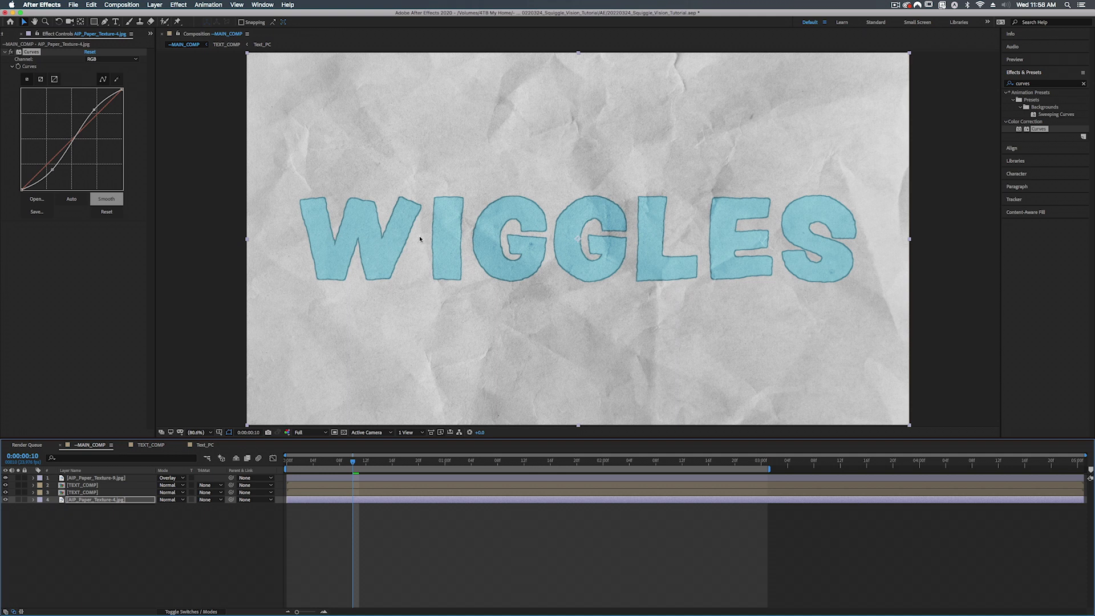
left_click(292, 461)
left_click(91, 485)
Pre-compose both TEXT_COMP layers into Pre-comp 3 and set its blend mode to Multiply.
left_click(104, 492, "shift")
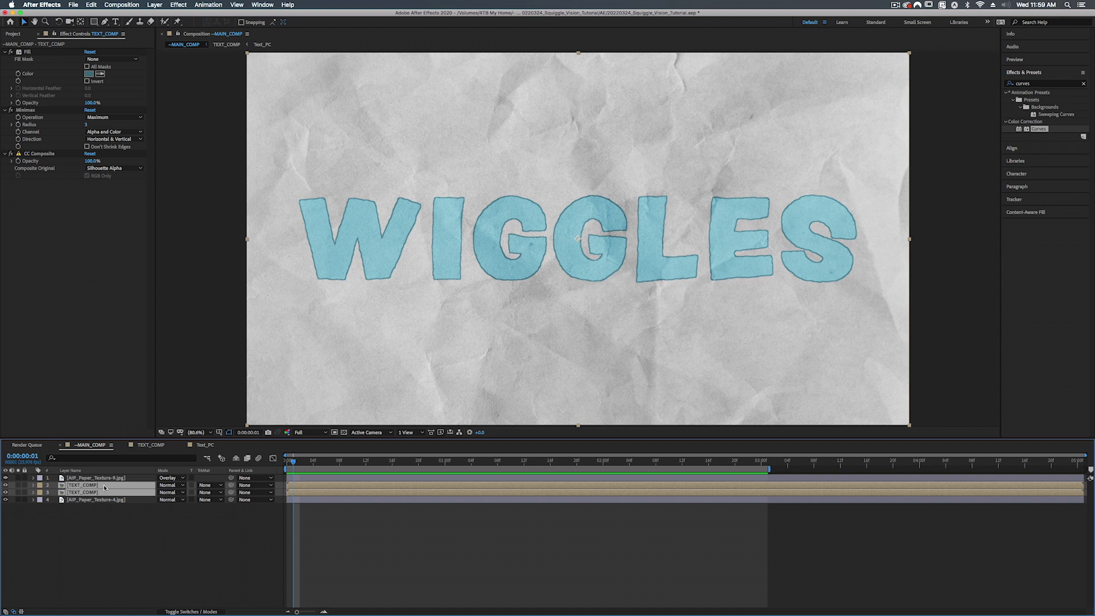
key("super+shift+c")
left_click(646, 270)
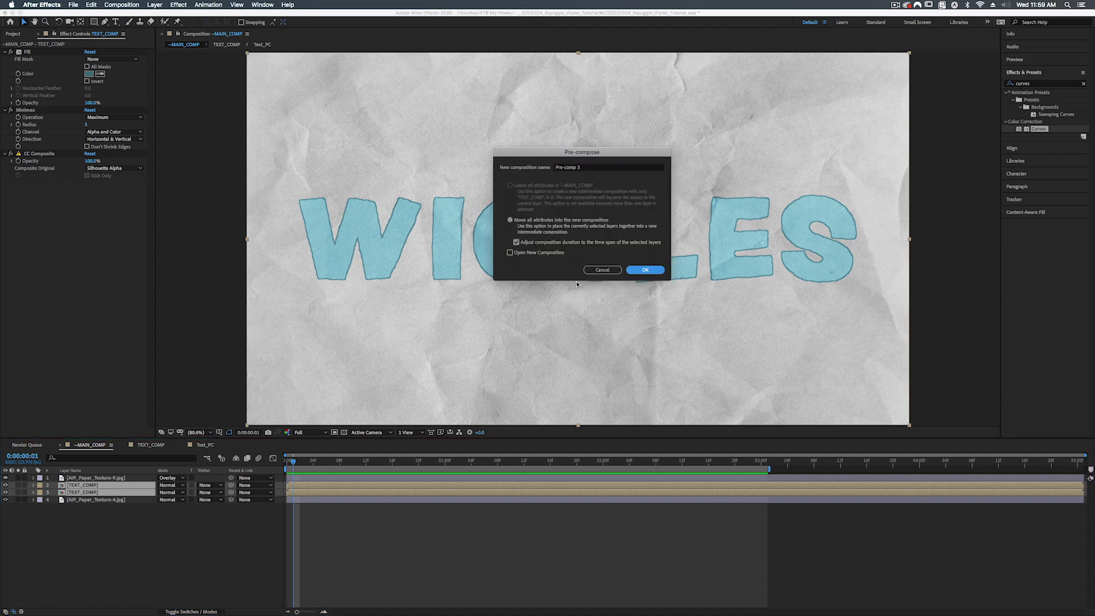
left_click(169, 485)
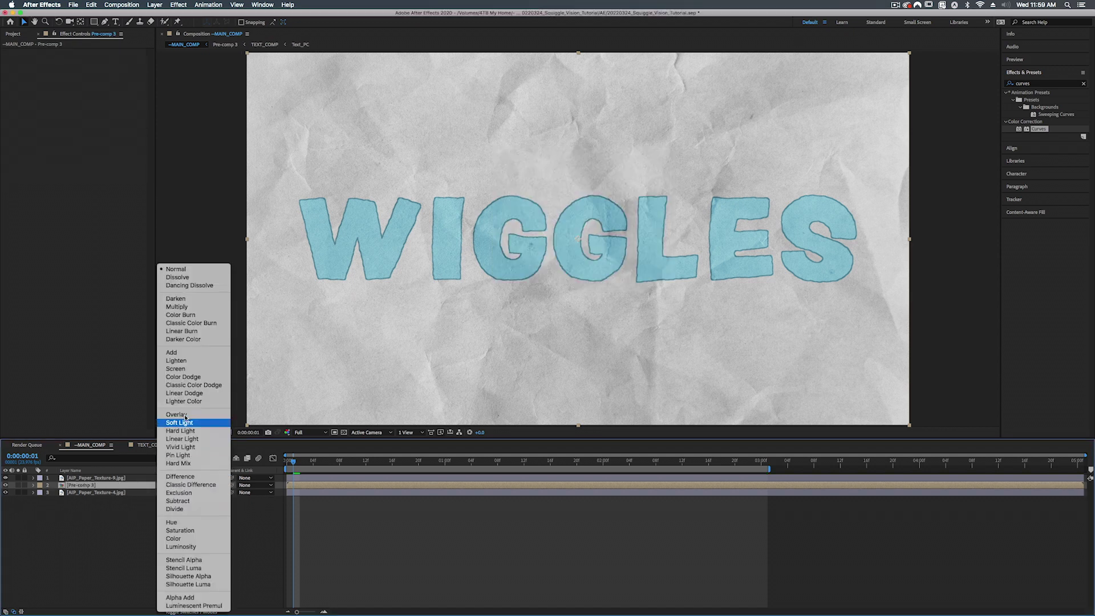
left_click(192, 308)
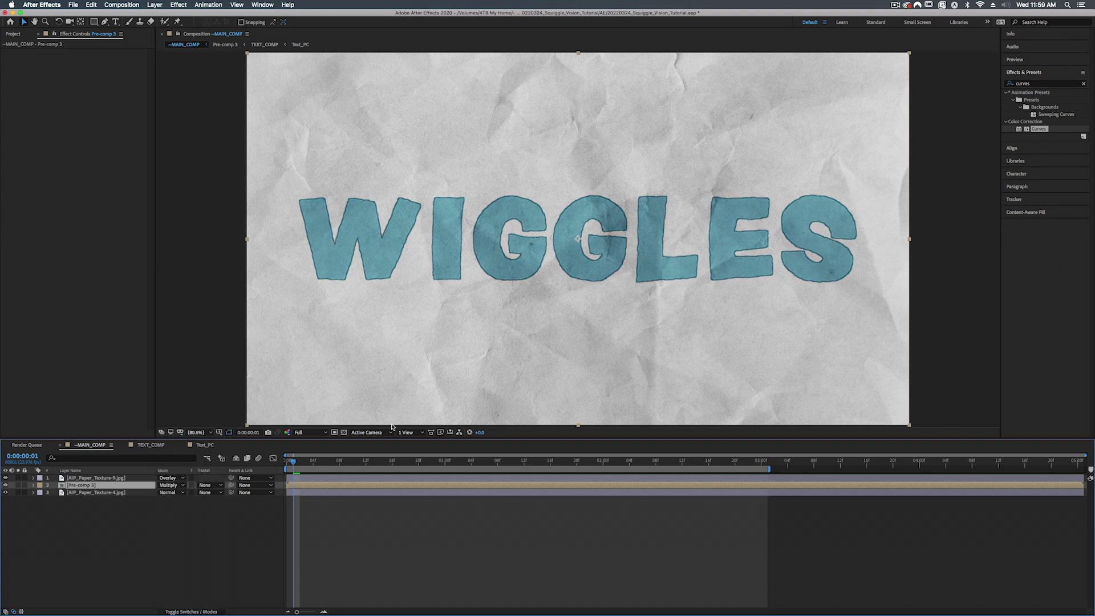
key("Home")
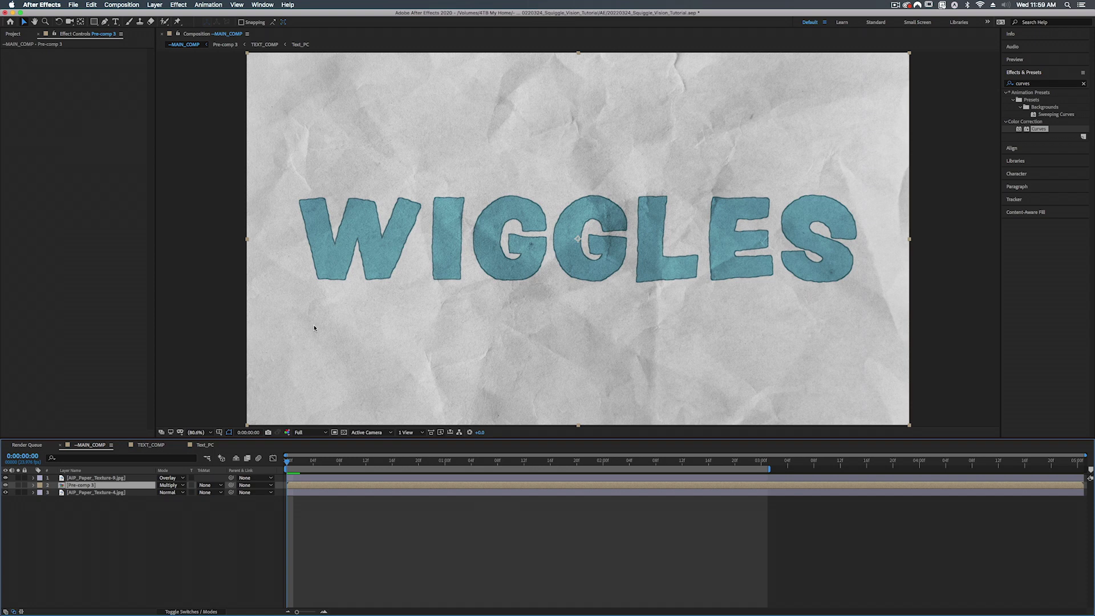